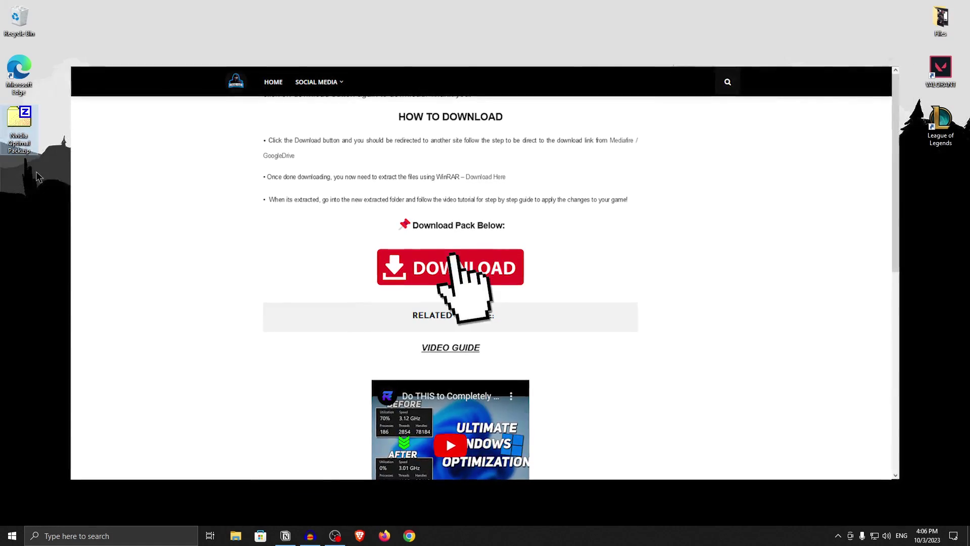
# Select the downloaded Nvidia Optimal Pack.zip archive on the desktop.
pyautogui.click(18, 130)
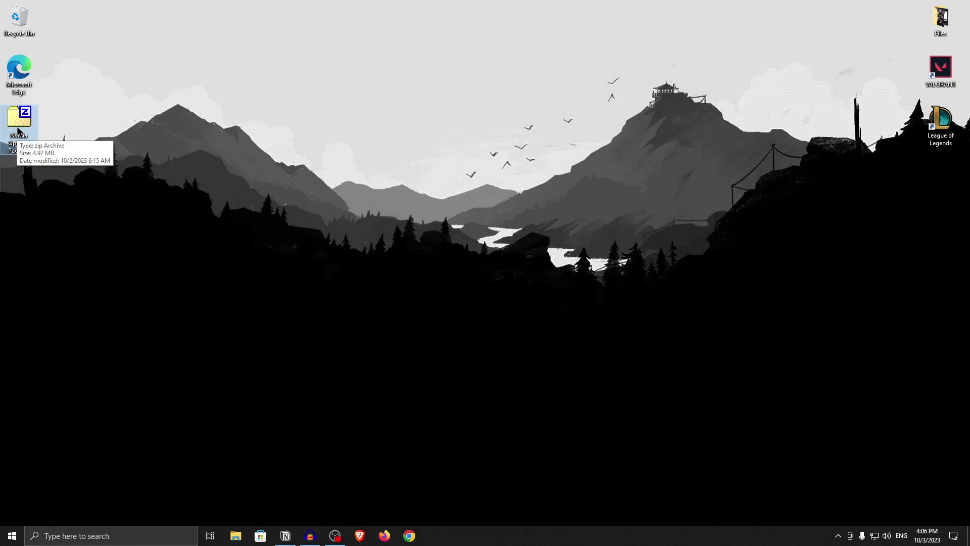
# Extract the Nvidia Optimal Pack folder from the zip to the desktop with 7-Zip, then open it.
pyautogui.doubleClick(18, 130)
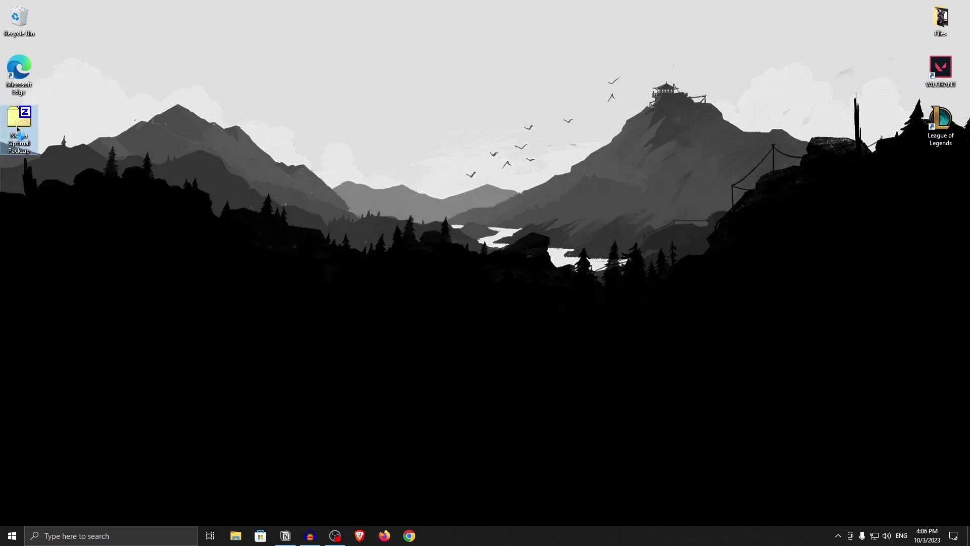
pyautogui.click(167, 194)
pyautogui.moveTo(1, 195); pyautogui.dragTo(2, 196)
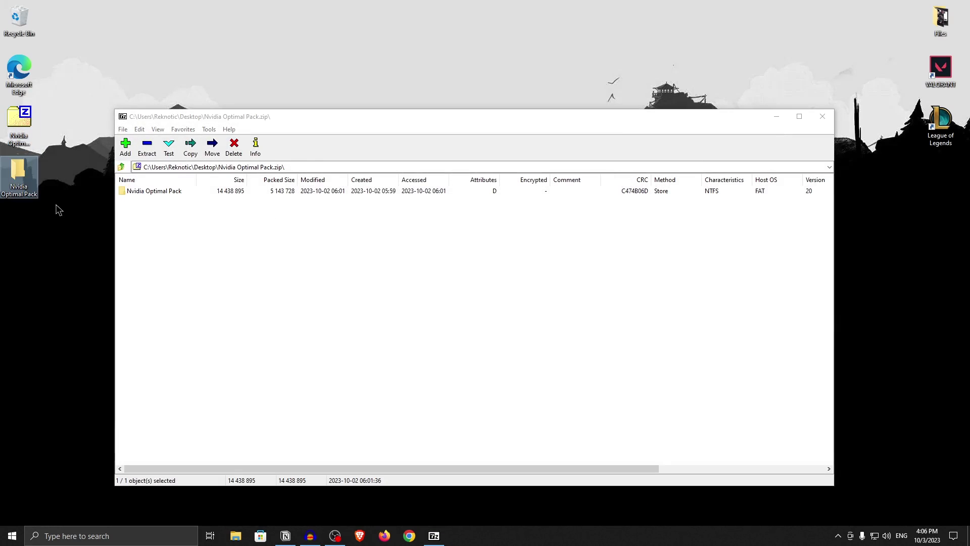
pyautogui.click(823, 116)
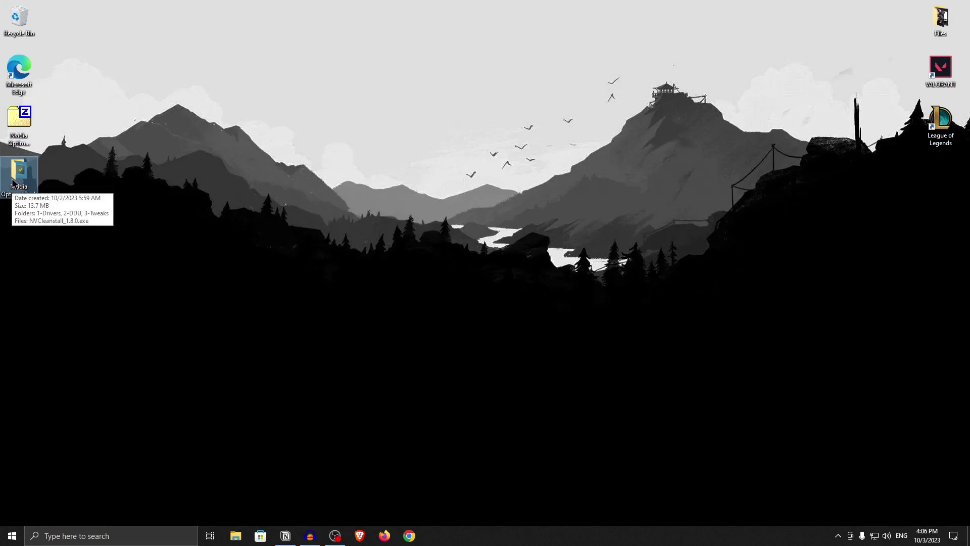
pyautogui.doubleClick(13, 184)
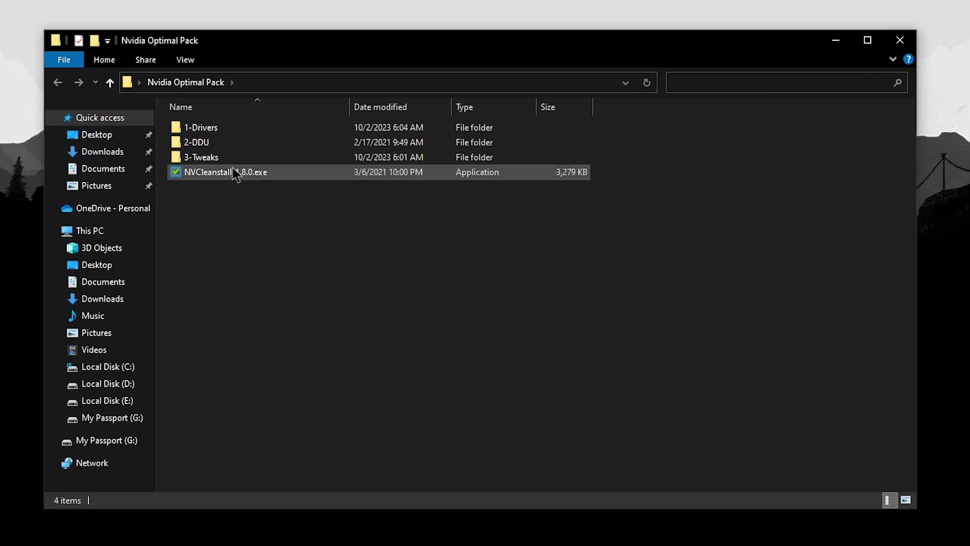
# Open the Nvidia GPU Driver shortcut in 1-Drivers and scroll to Manual Driver Search.
pyautogui.doubleClick(217, 128)
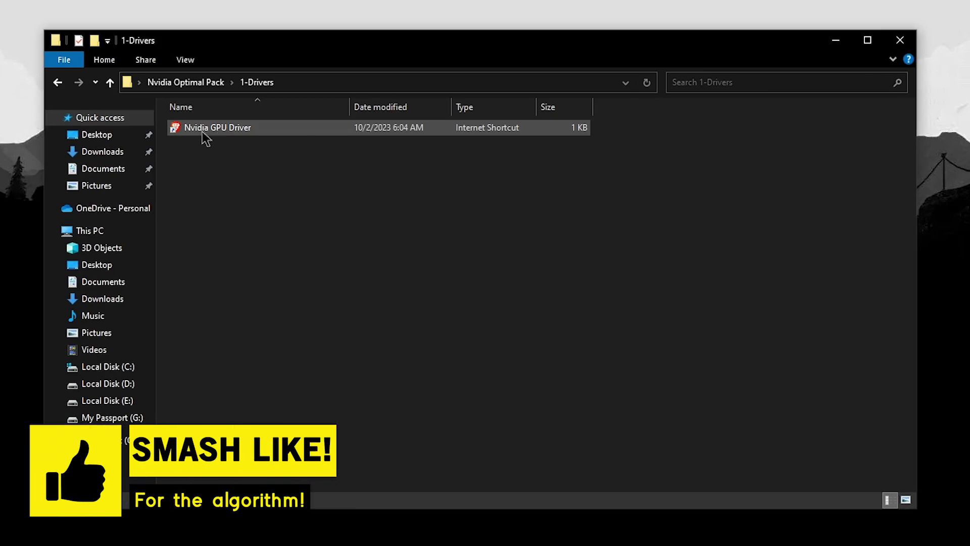
pyautogui.doubleClick(245, 132)
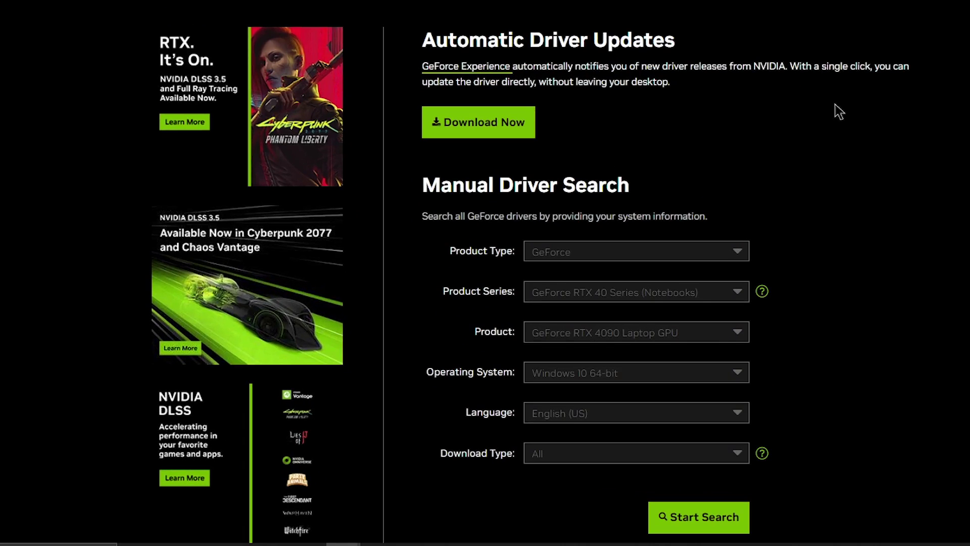
pyautogui.scroll(-3, 652, 214)
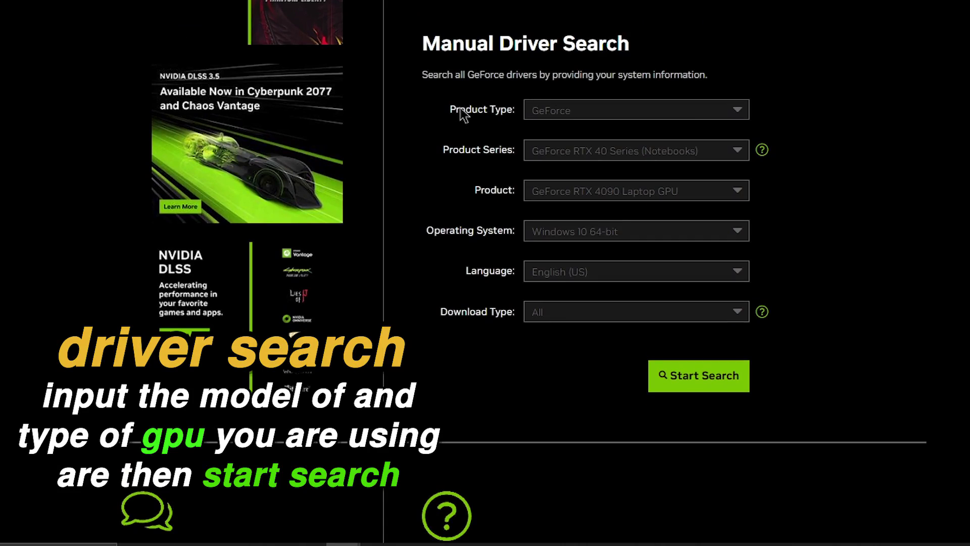
# Keep GeForce as the product type in the manual driver search.
pyautogui.click(627, 120)
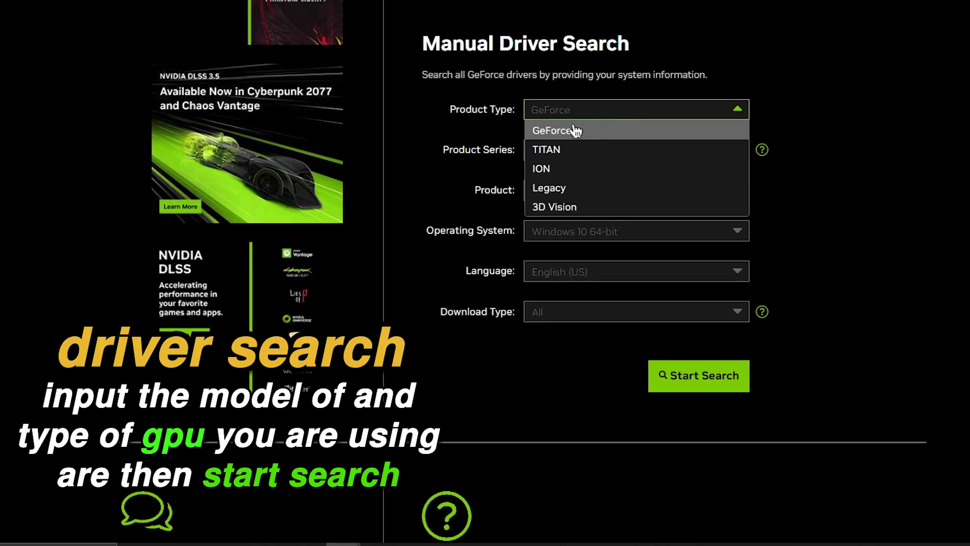
pyautogui.click(615, 133)
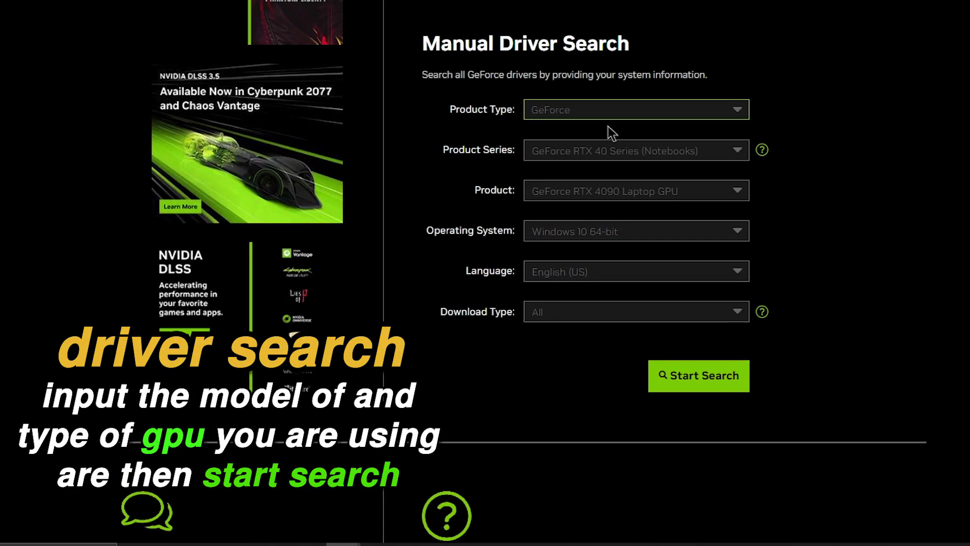
pyautogui.click(697, 119)
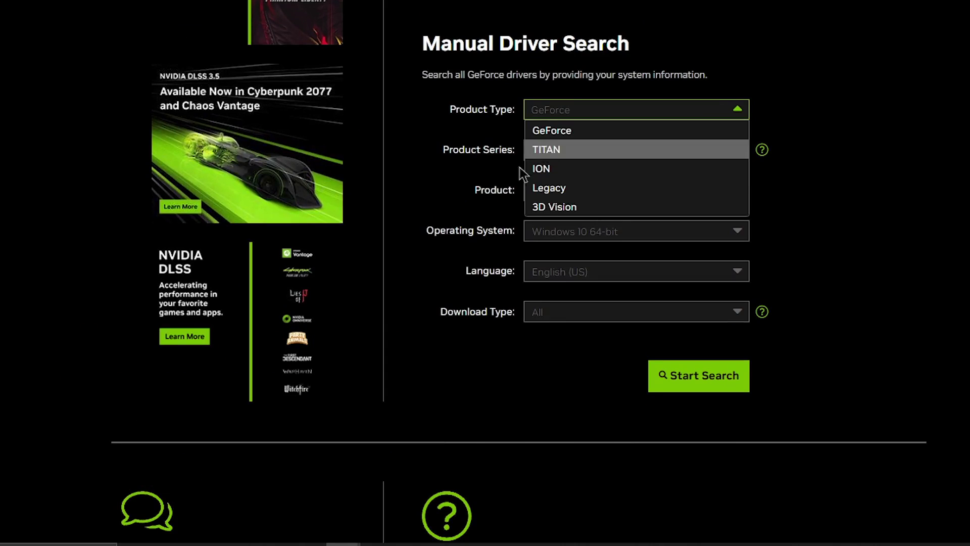
pyautogui.click(671, 108)
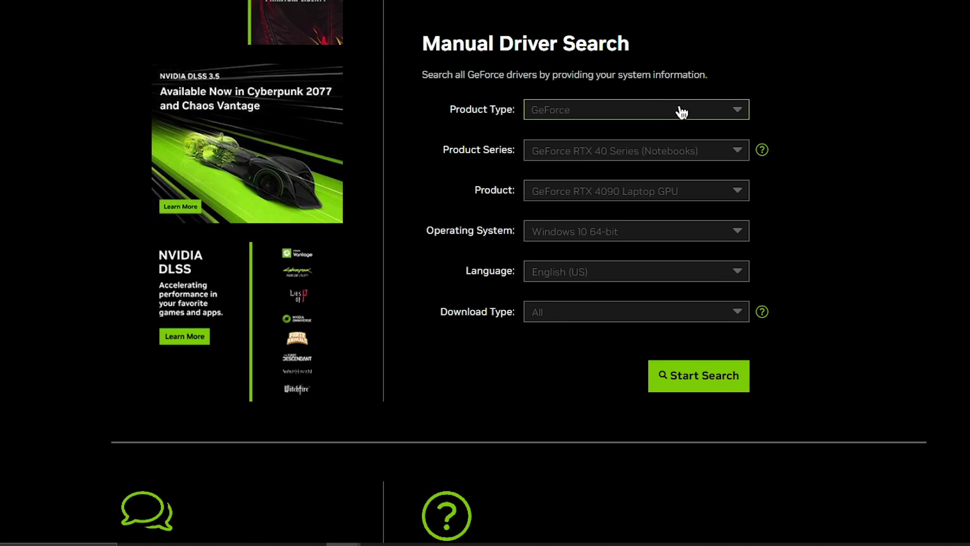
# Choose GeForce 700 Series, GeForce GTX 750 Ti and Windows 10 64-bit.
pyautogui.click(641, 152)
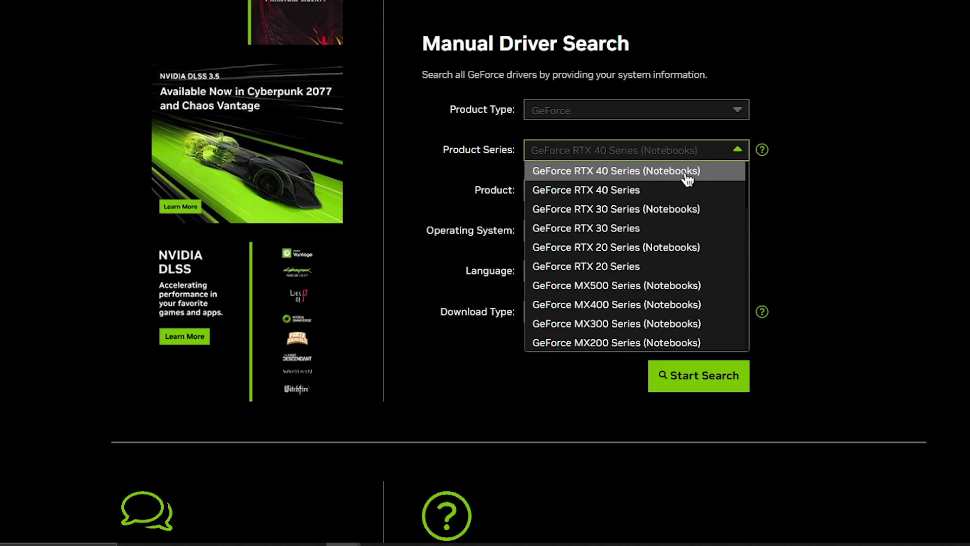
pyautogui.scroll(-5, 676, 243)
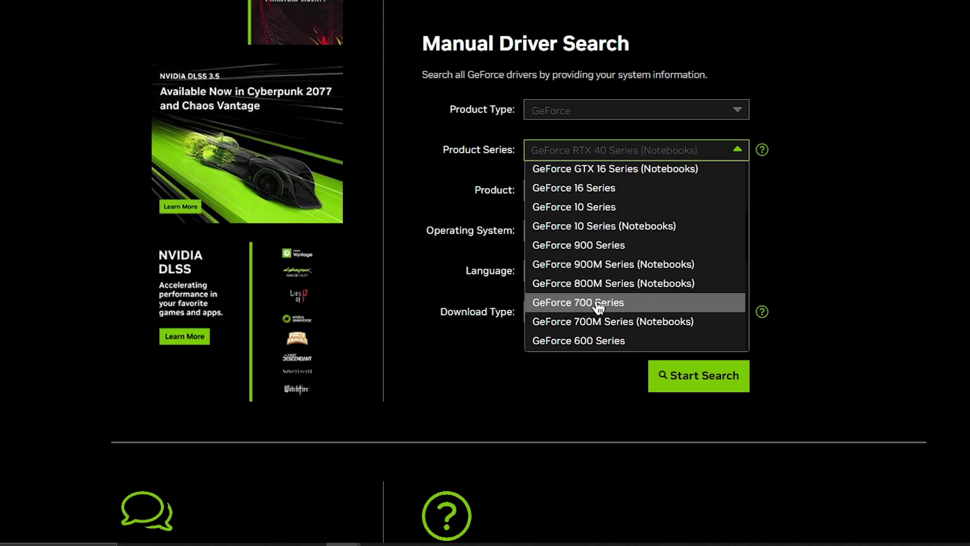
pyautogui.click(598, 302)
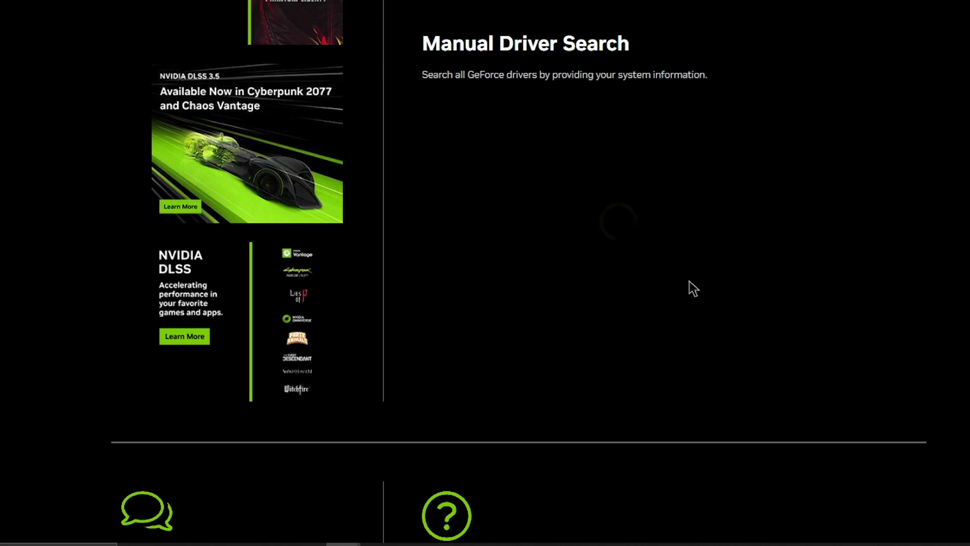
pyautogui.click(705, 192)
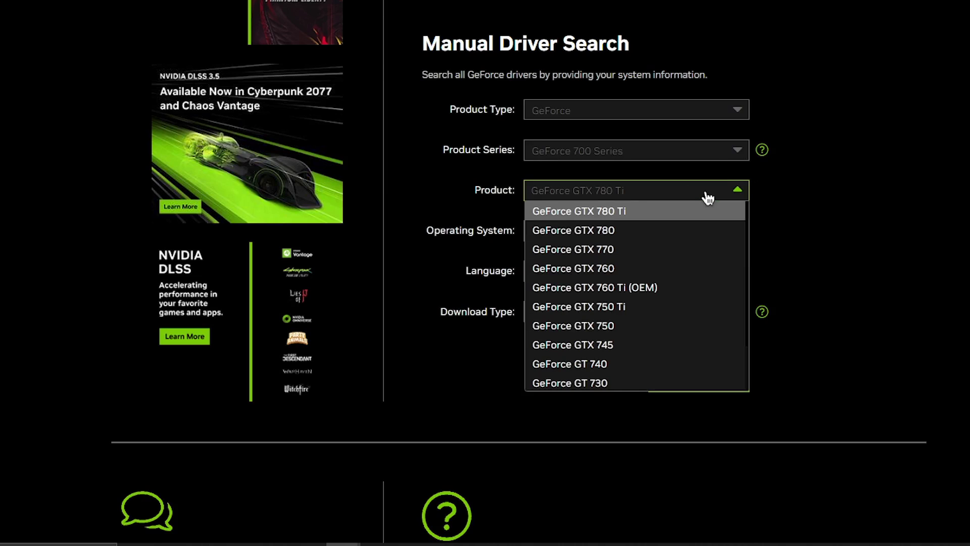
pyautogui.click(624, 308)
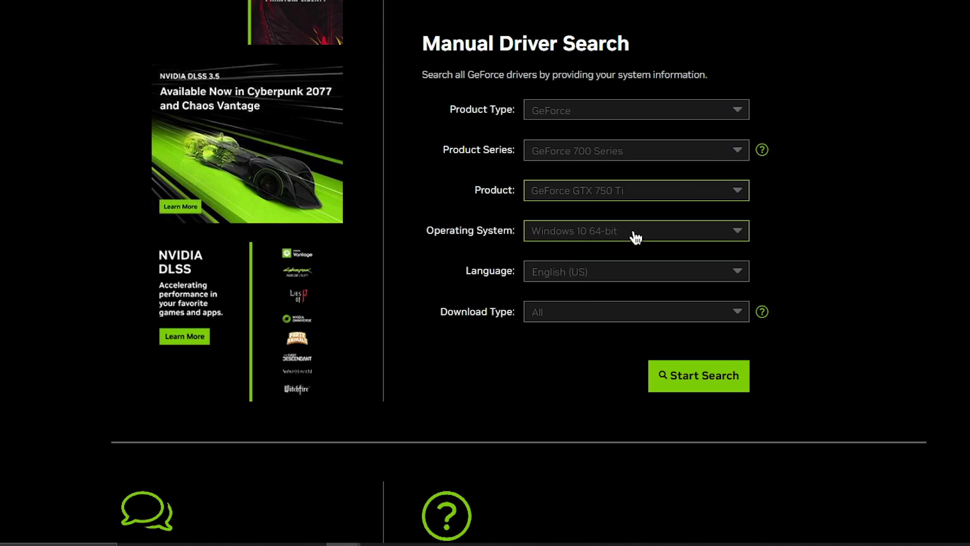
pyautogui.click(618, 238)
pyautogui.click(759, 260)
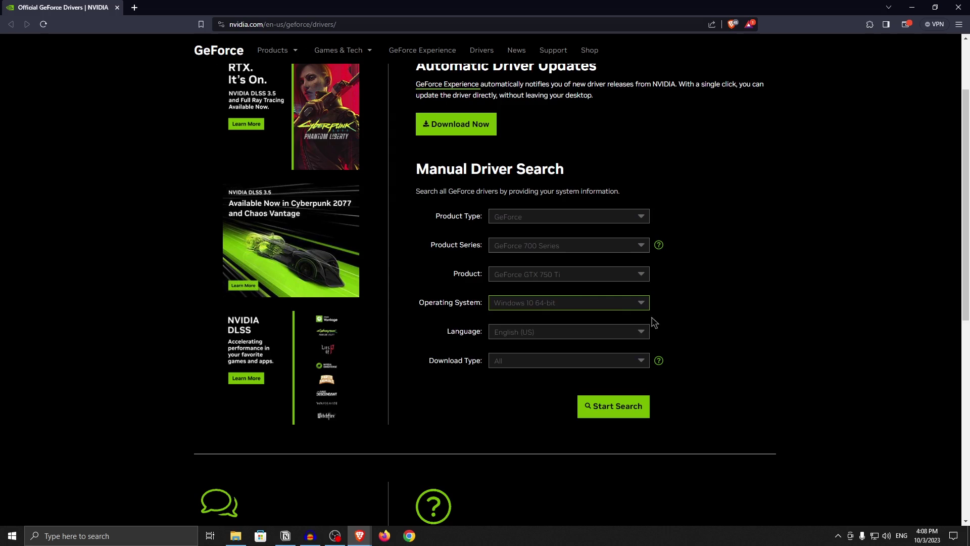
# Search for drivers and download the 536.67 Game Ready driver installer to the desktop.
pyautogui.click(615, 410)
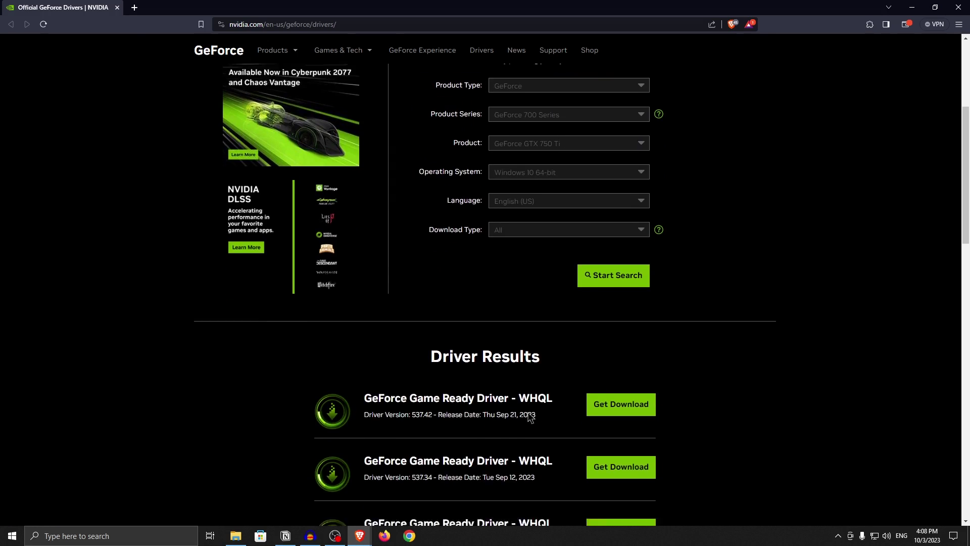
pyautogui.scroll(-1, 451, 305)
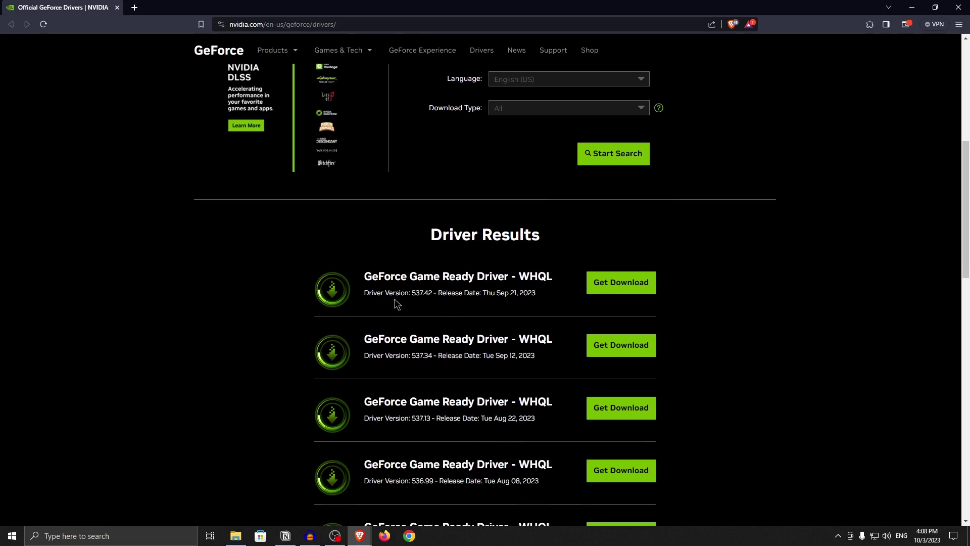
pyautogui.click(642, 288)
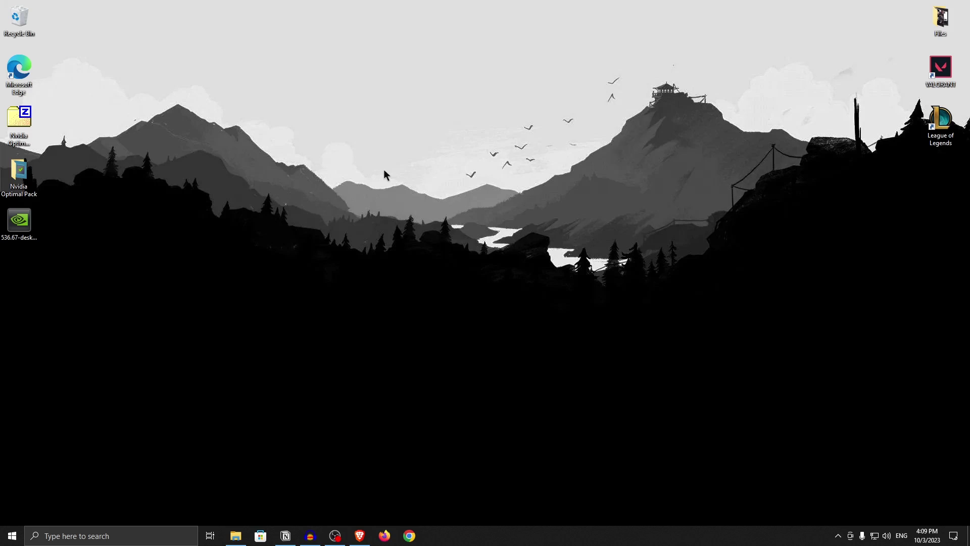
# Run NVCleanstall_1.8.0.exe as administrator from the Nvidia Optimal Pack folder.
pyautogui.click(18, 222)
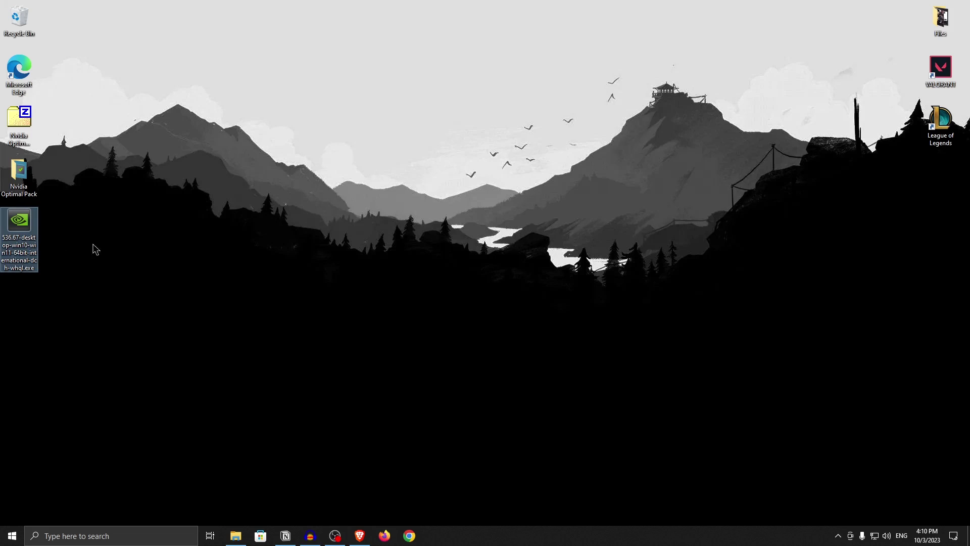
pyautogui.doubleClick(29, 177)
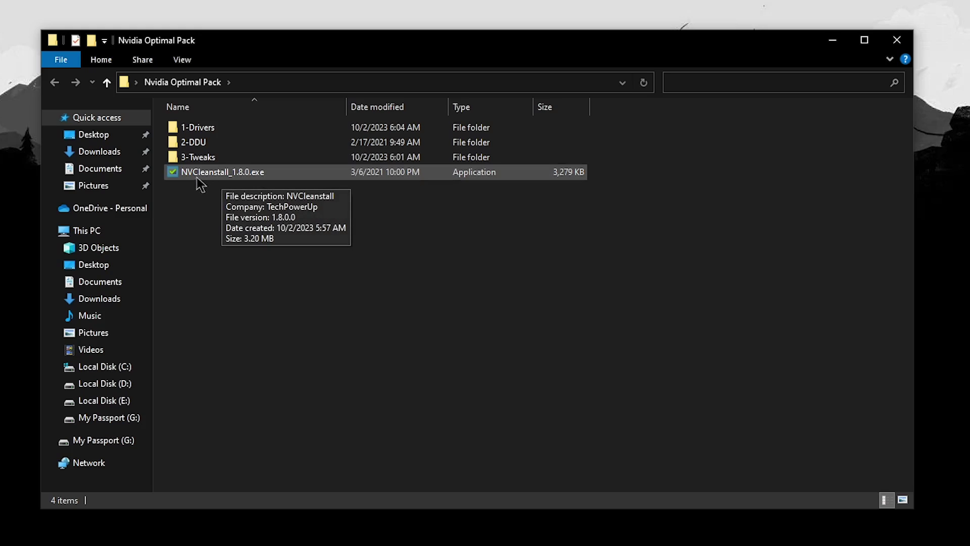
pyautogui.rightClick(238, 179)
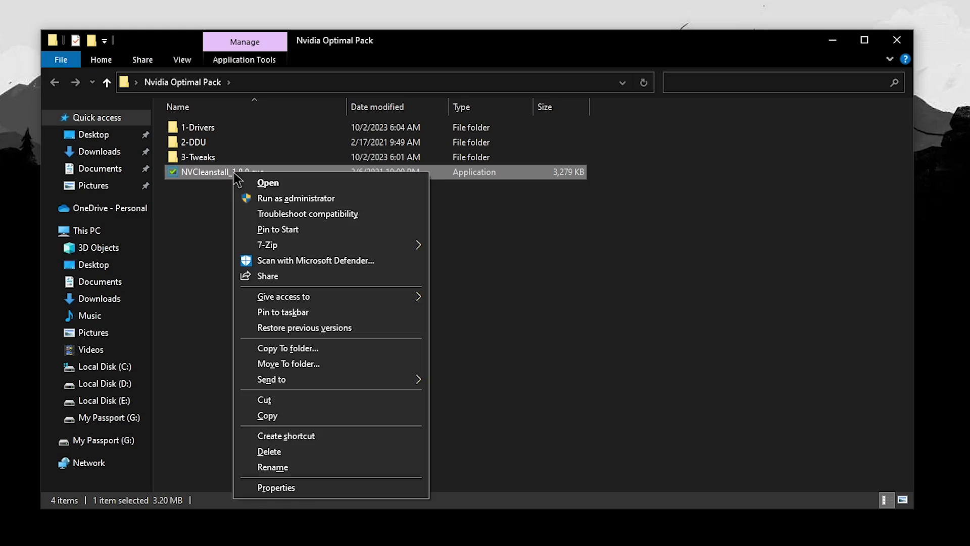
pyautogui.click(281, 199)
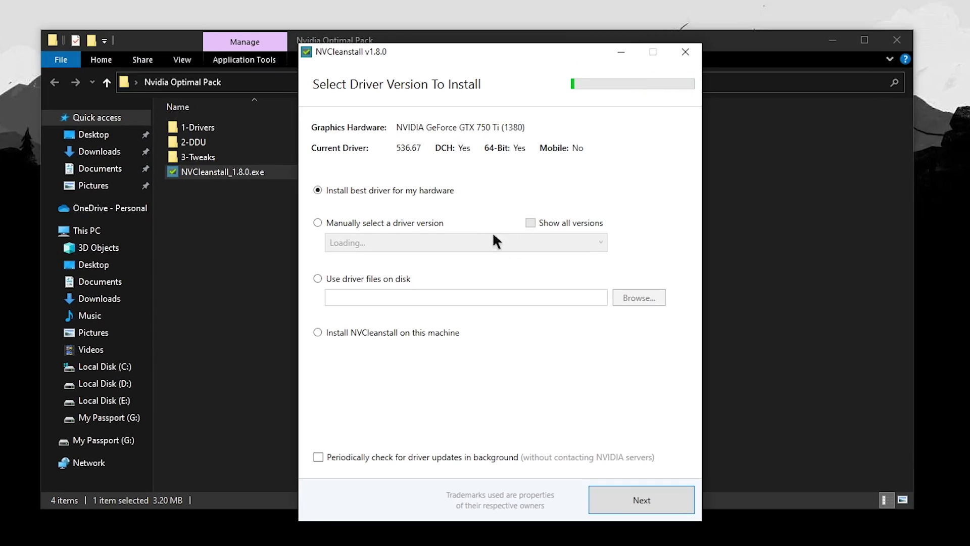
# Use the 536.67 driver installer on the Desktop as the driver source and continue.
pyautogui.click(378, 278)
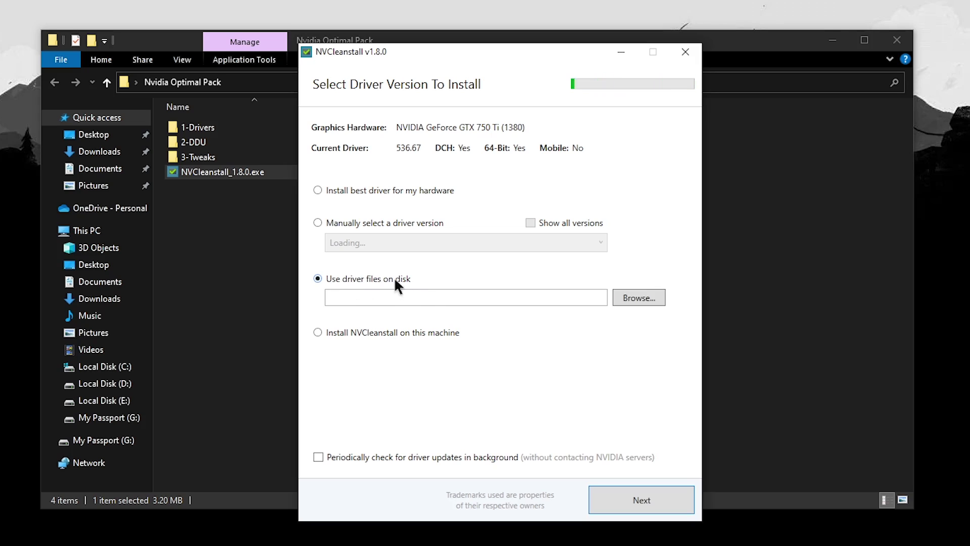
pyautogui.click(639, 295)
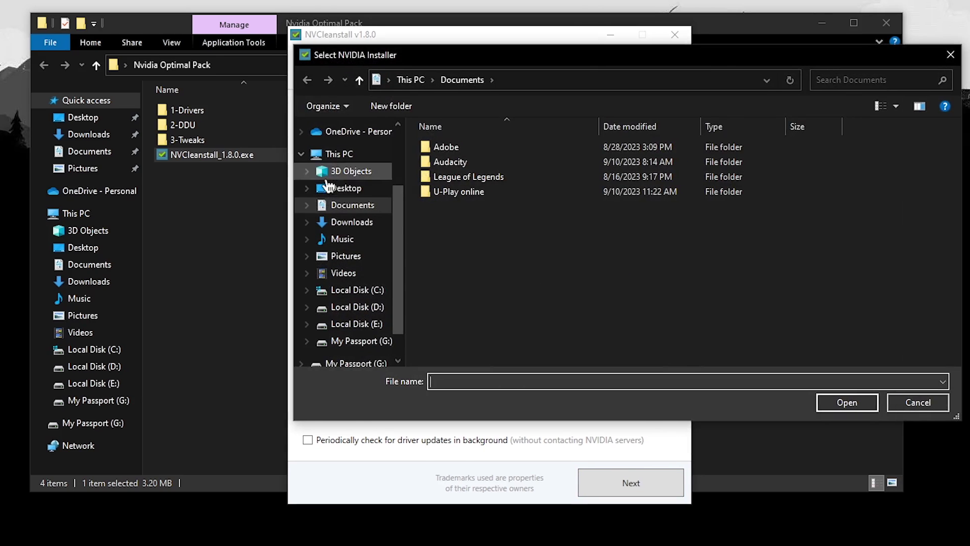
pyautogui.click(333, 188)
pyautogui.click(606, 192)
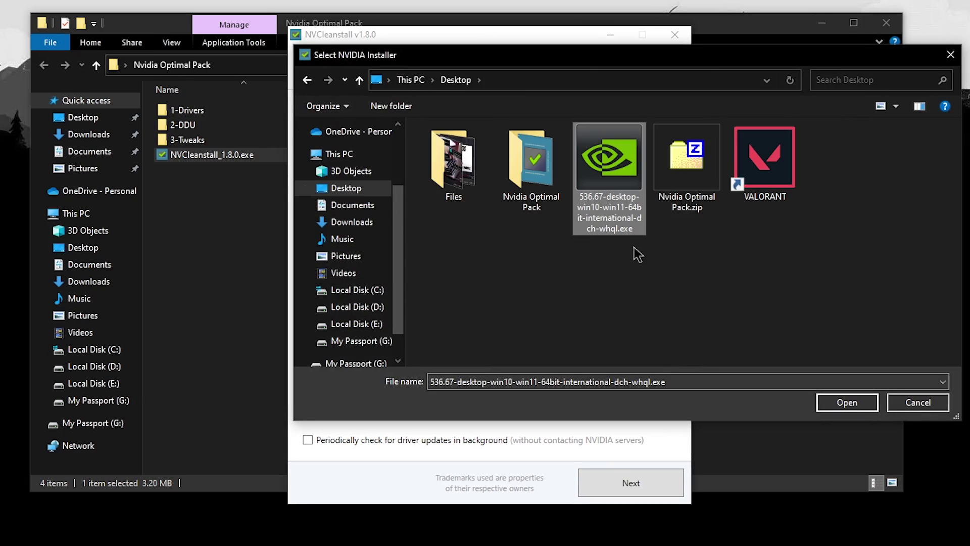
pyautogui.click(847, 402)
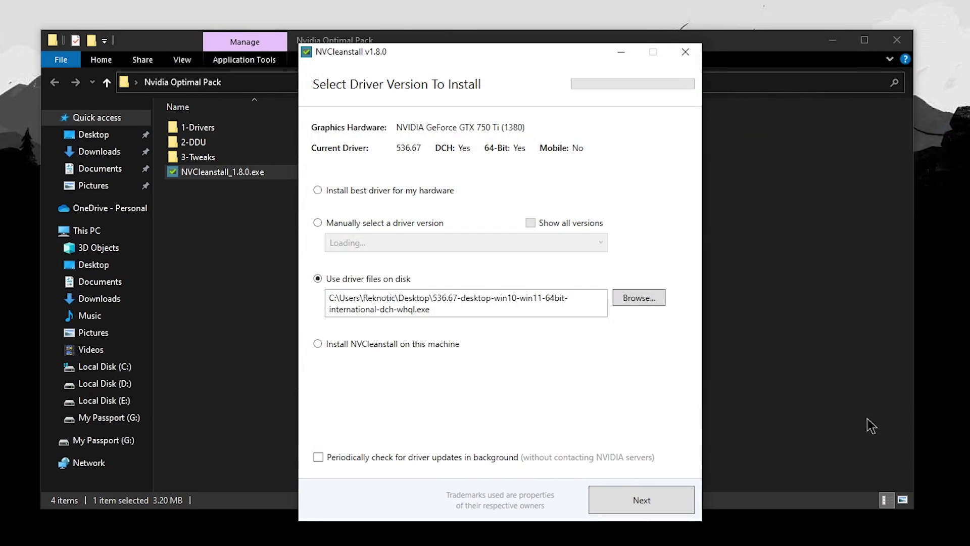
pyautogui.click(641, 500)
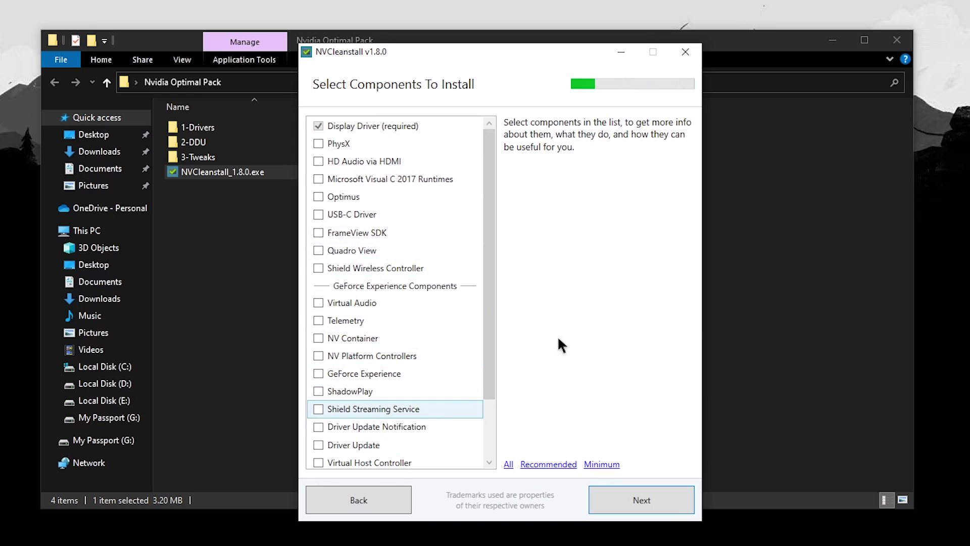
# Apply Recommended components, untick PhysX and HD Audio via HDMI, keeping only Display Driver.
pyautogui.click(509, 463)
pyautogui.click(536, 464)
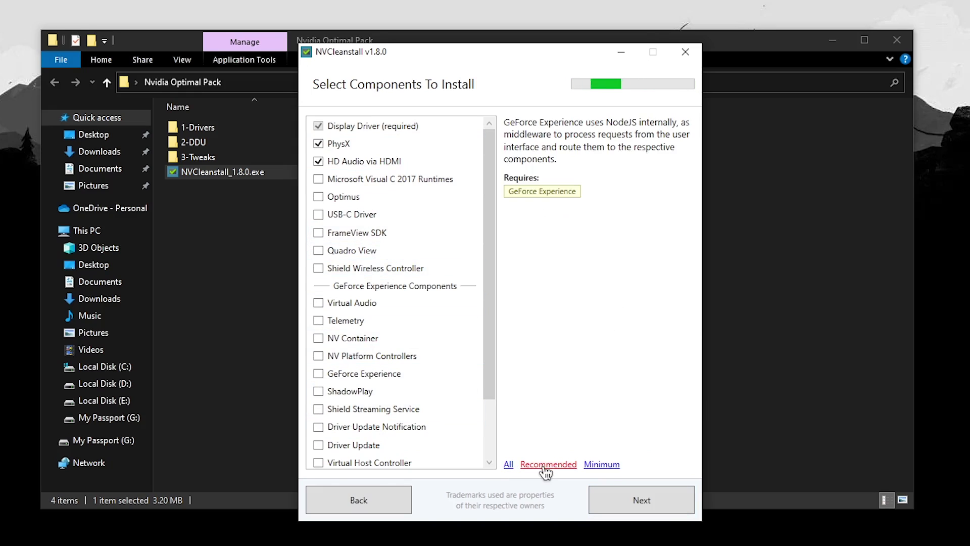
pyautogui.click(595, 470)
pyautogui.click(548, 465)
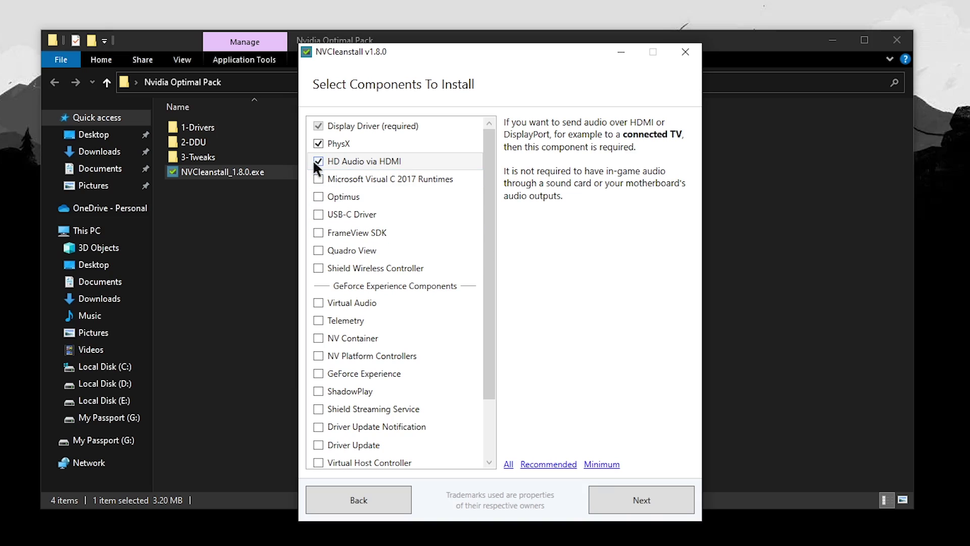
pyautogui.click(355, 175)
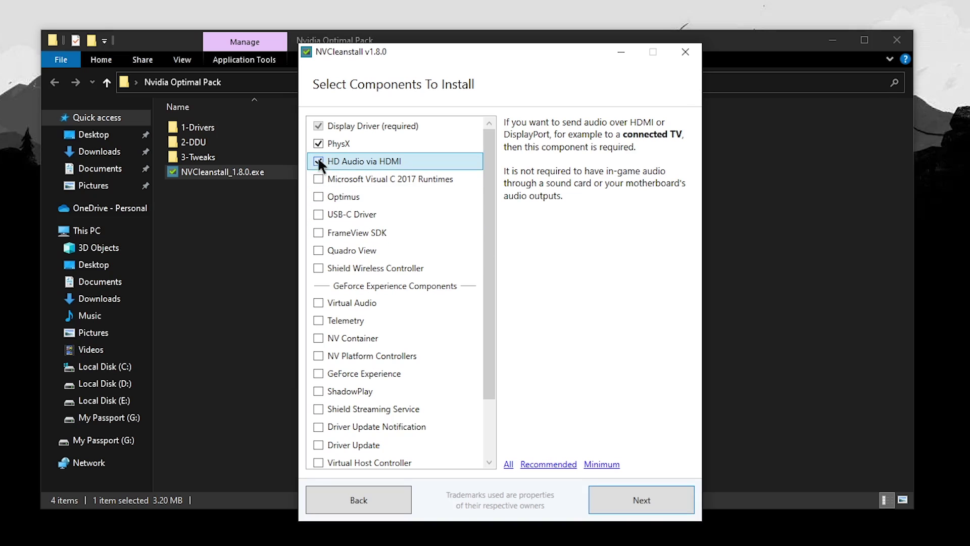
pyautogui.click(319, 143)
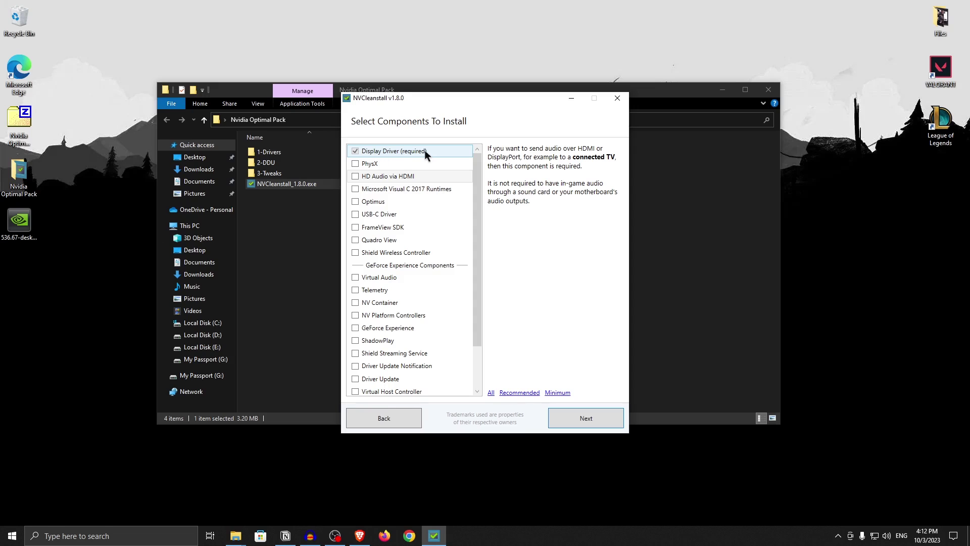
pyautogui.click(598, 410)
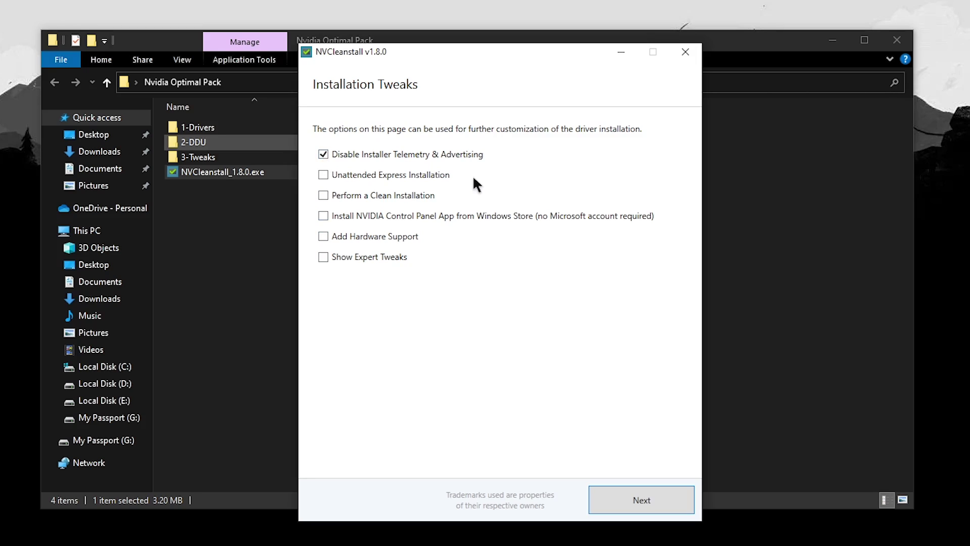
# Build the installer with clean installation and expert tweaks enabled, then open its files folder.
pyautogui.click(324, 196)
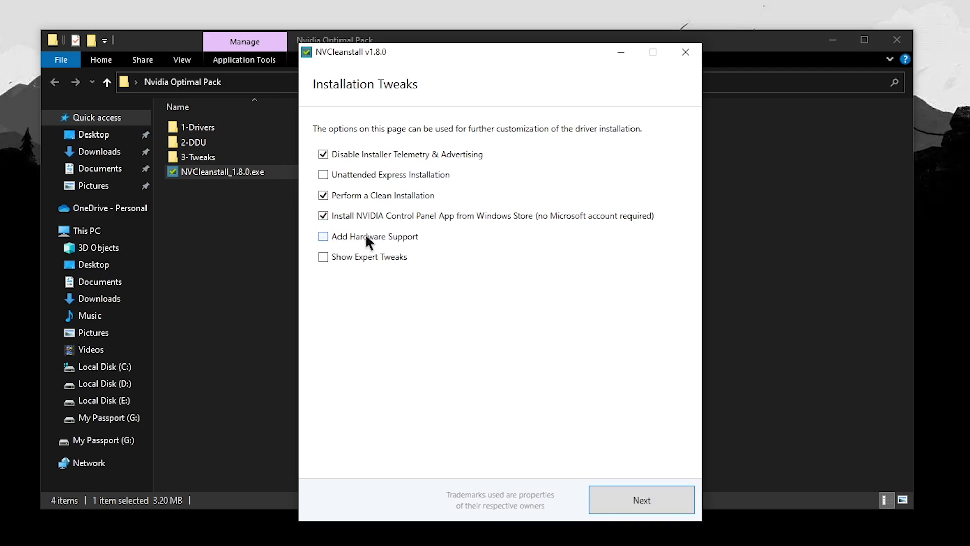
pyautogui.click(324, 257)
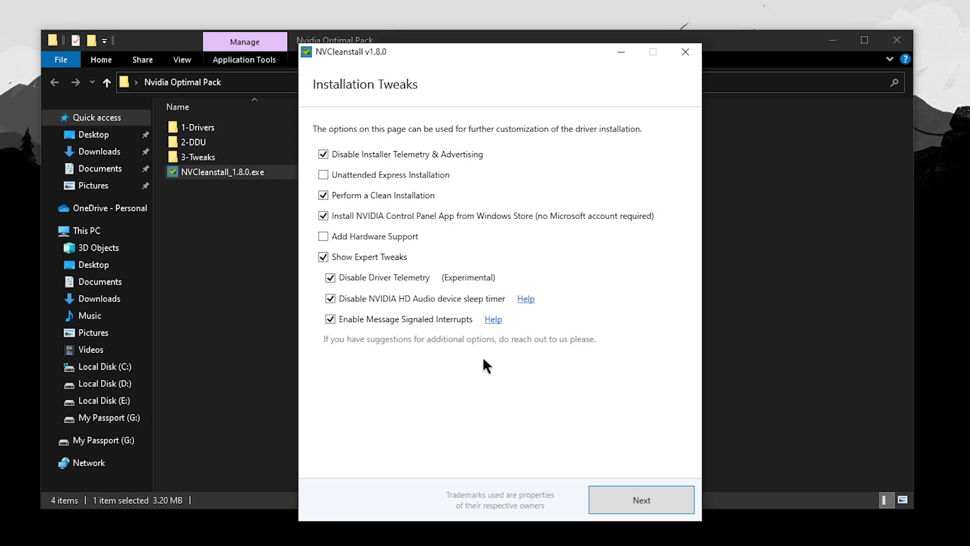
pyautogui.click(642, 500)
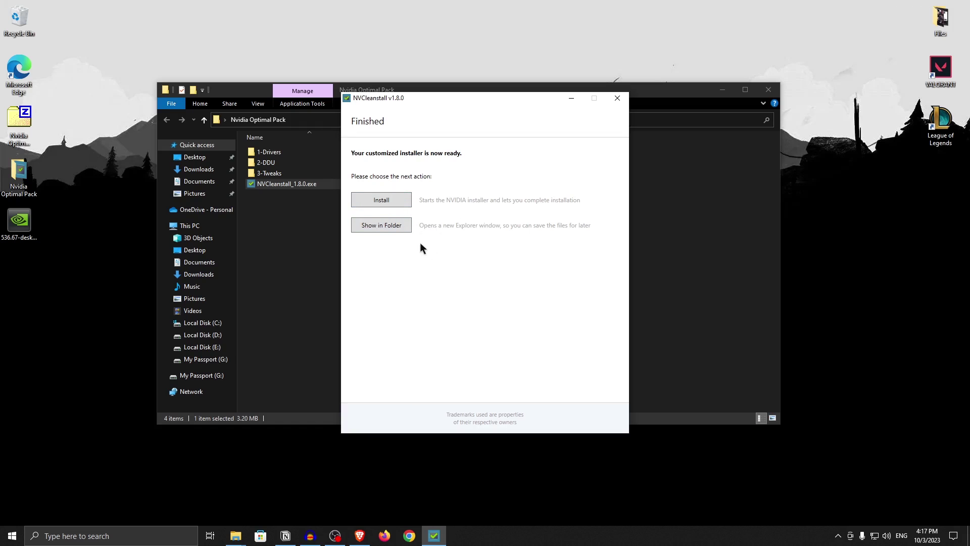
pyautogui.click(394, 226)
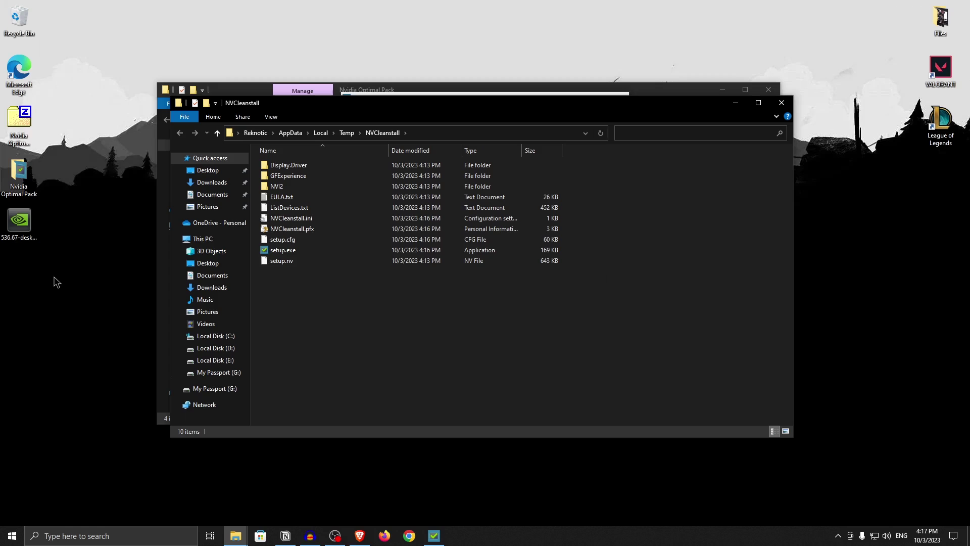
# Create a GPU DRIVERS desktop folder and move the ten customized installer files into it.
pyautogui.rightClick(2, 271)
pyautogui.moveTo(39, 371)
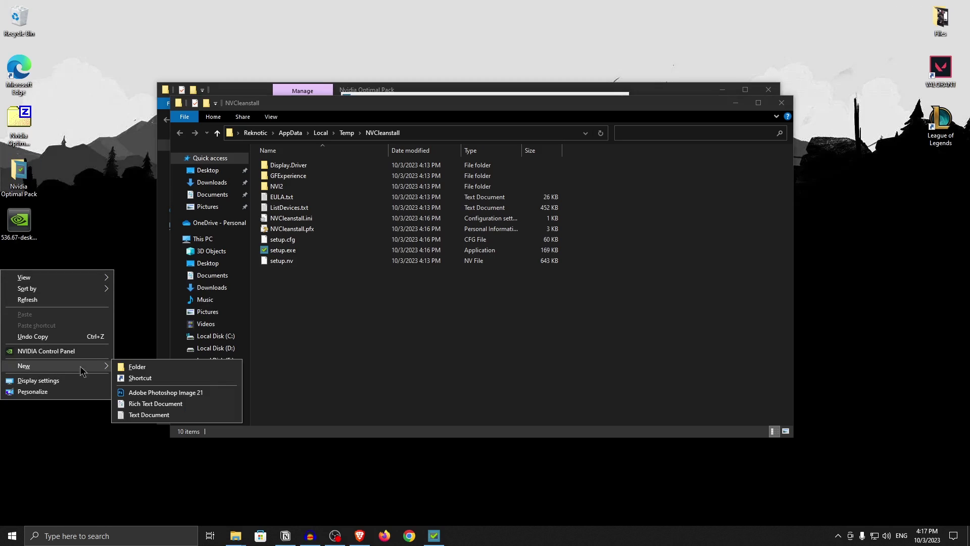
pyautogui.click(132, 367)
pyautogui.write('GPU DRIVERS')
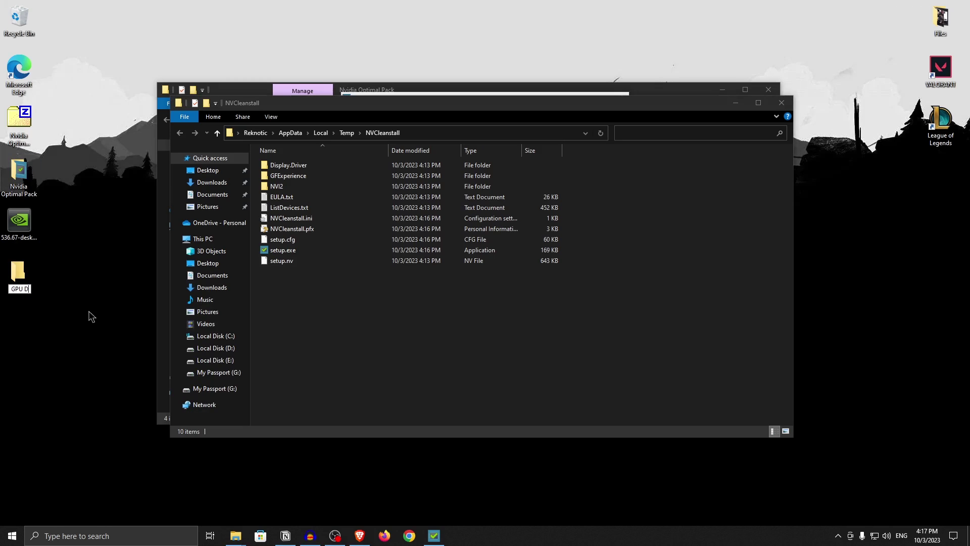
pyautogui.moveTo(555, 328); pyautogui.dragTo(311, 154)
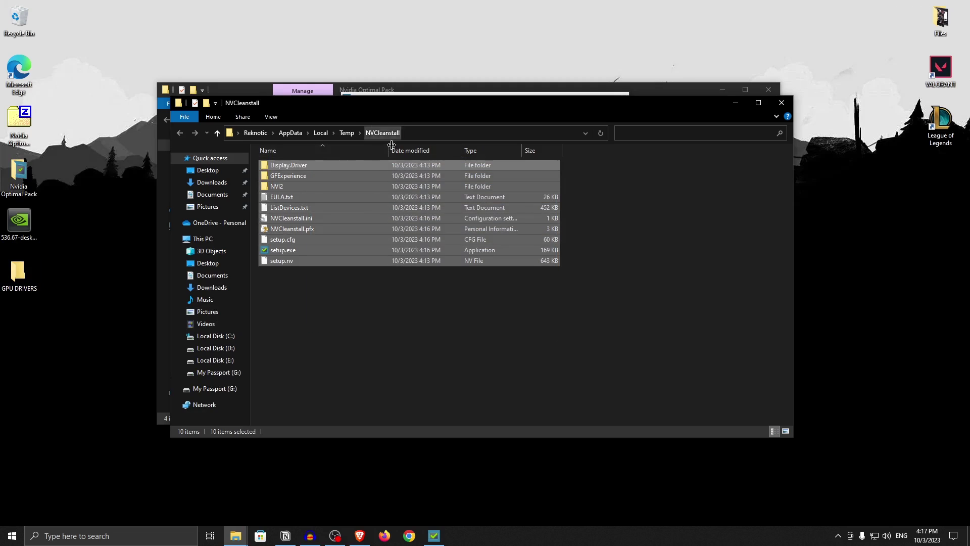
pyautogui.moveTo(289, 210); pyautogui.dragTo(28, 285)
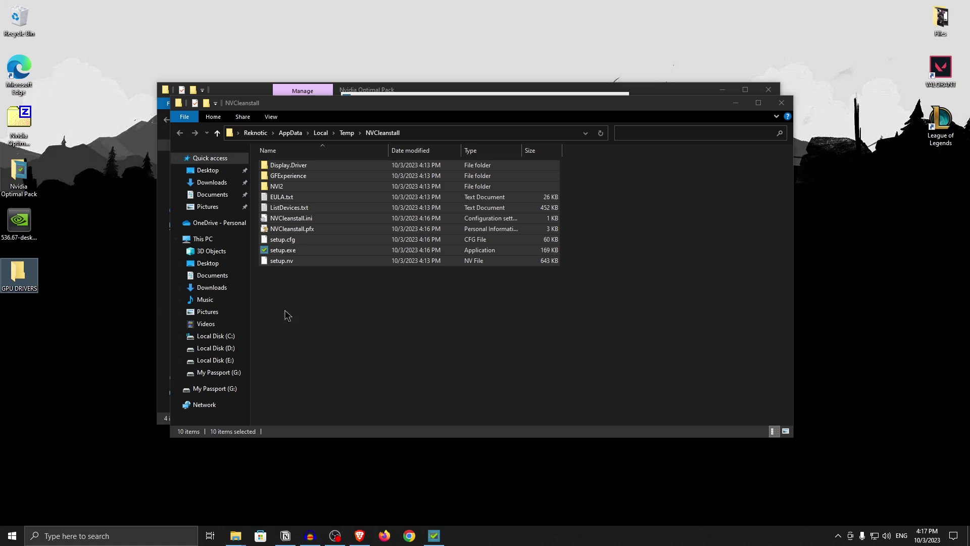
# Close the temp window and NVCleanstall, then check the ten files in GPU DRIVERS.
pyautogui.click(781, 103)
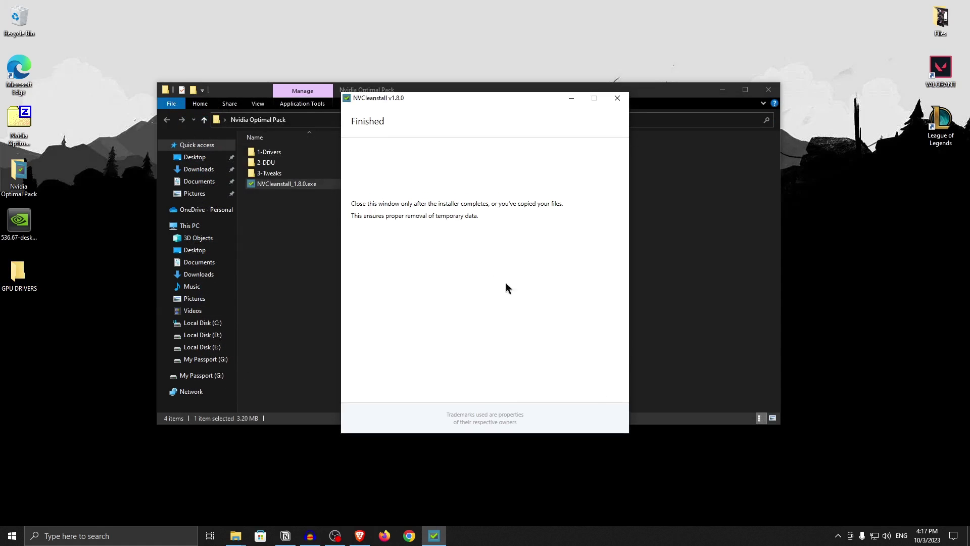
pyautogui.click(616, 98)
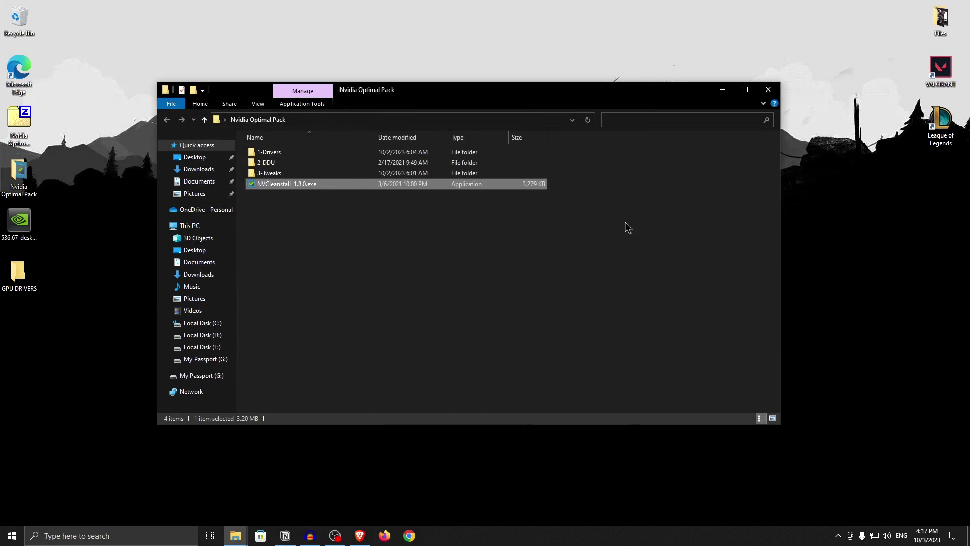
pyautogui.doubleClick(14, 276)
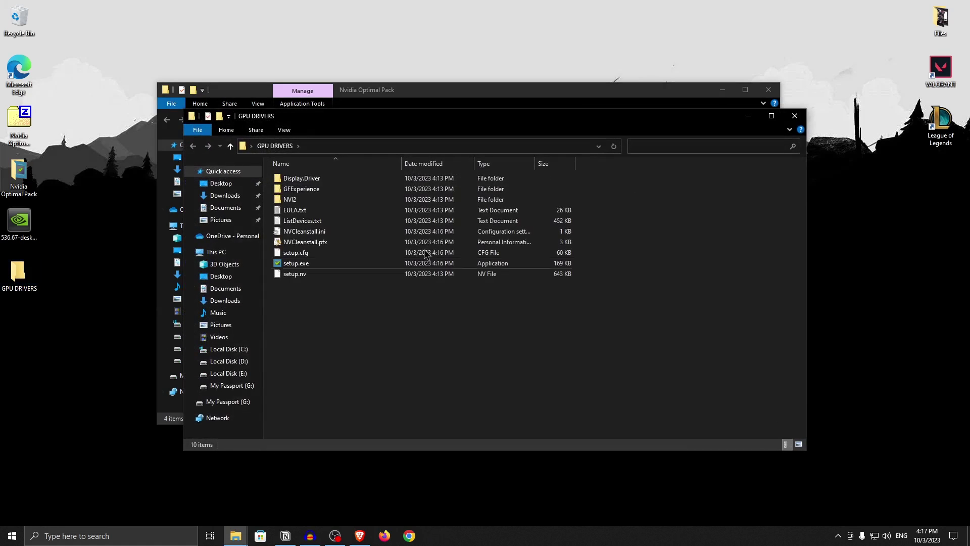
pyautogui.moveTo(562, 313); pyautogui.dragTo(353, 179)
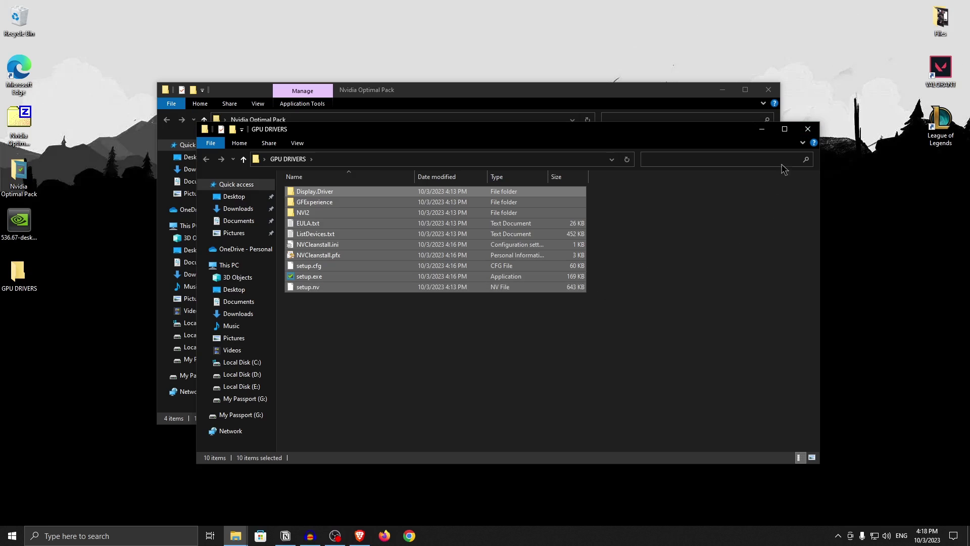
pyautogui.click(808, 129)
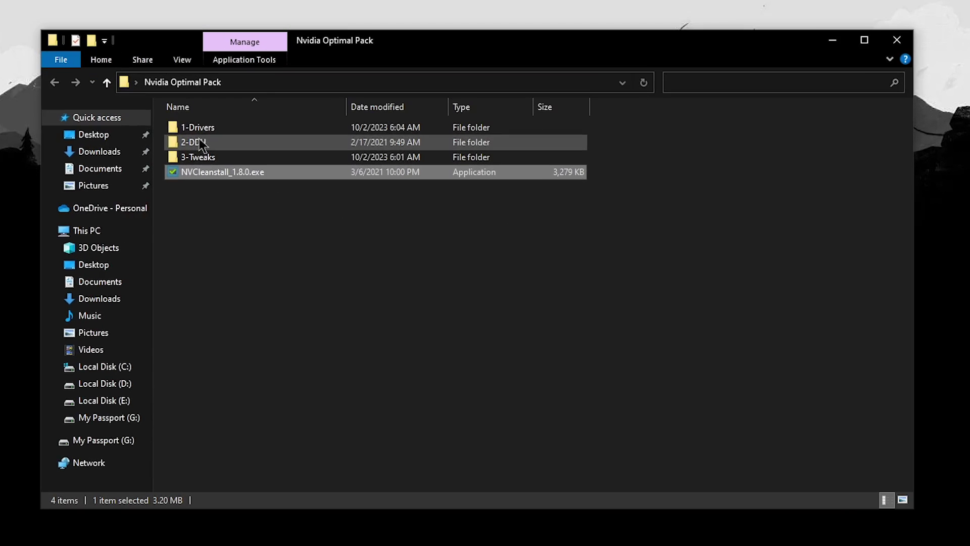
# From the 2-DDU folder, run Display Driver Uninstaller as administrator and dismiss its update and support prompts.
pyautogui.doubleClick(202, 143)
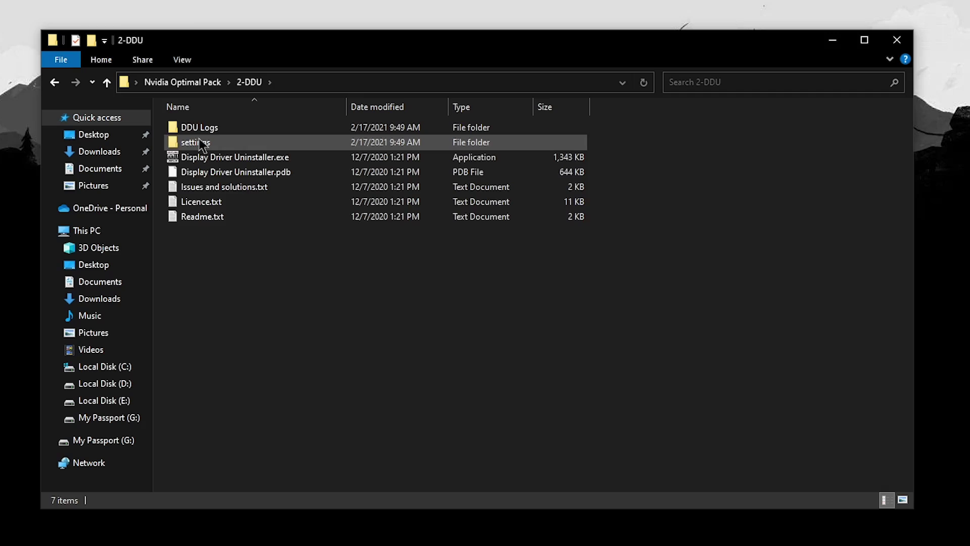
pyautogui.rightClick(283, 158)
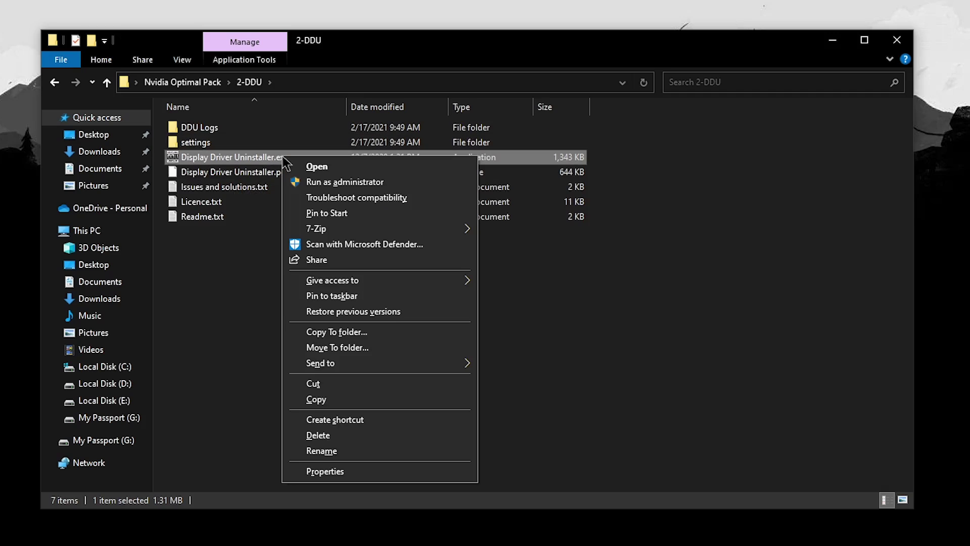
pyautogui.click(352, 181)
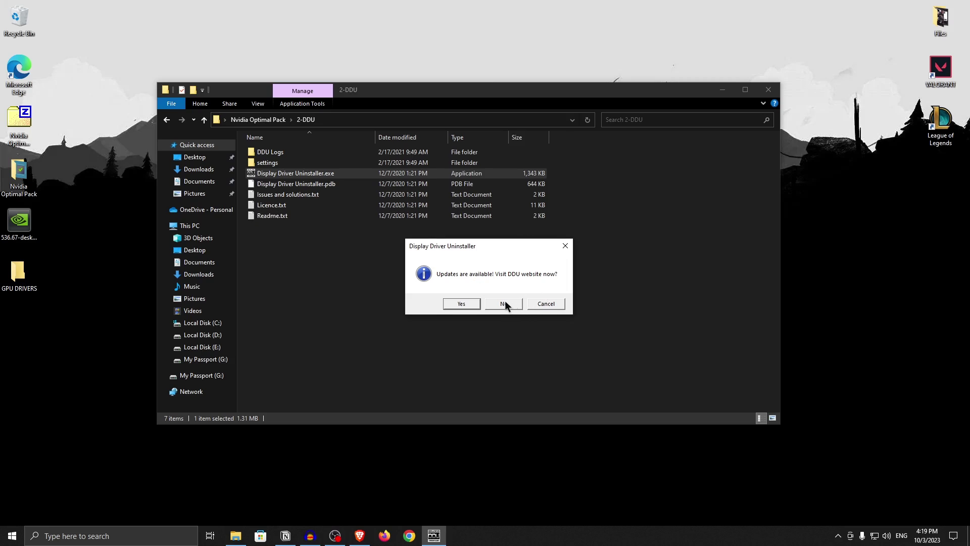
pyautogui.click(504, 304)
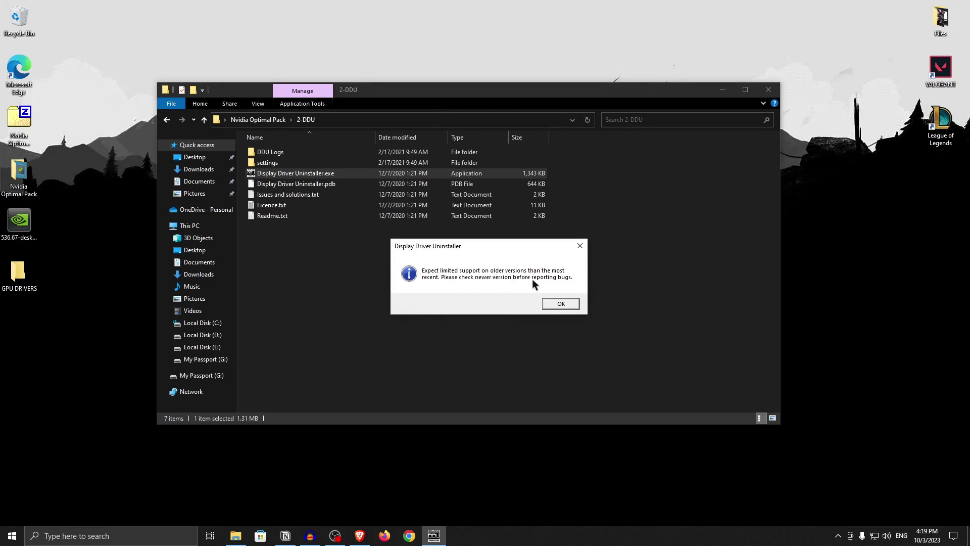
pyautogui.click(561, 303)
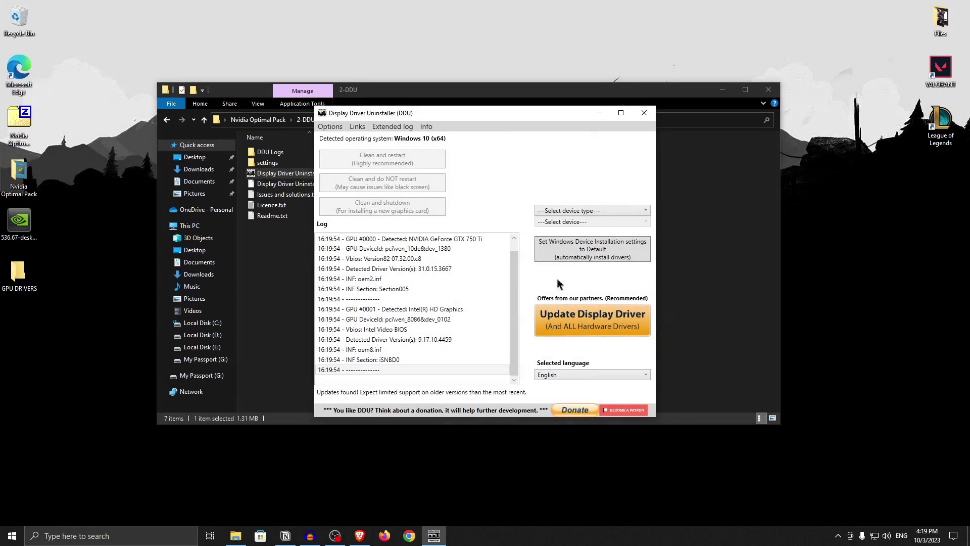
pyautogui.press('Escape')
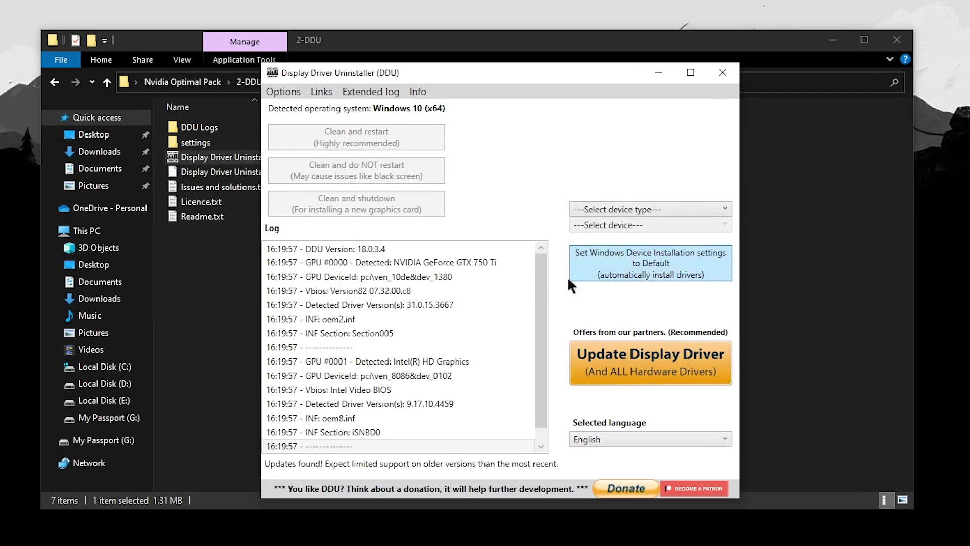
# Set the DDU device type to GPU and the vendor to NVIDIA.
pyautogui.click(654, 209)
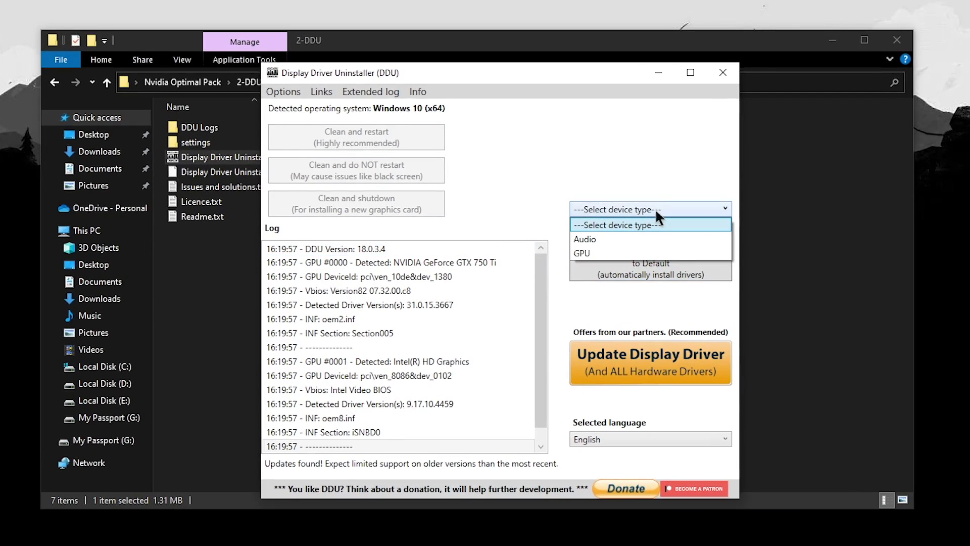
pyautogui.click(600, 252)
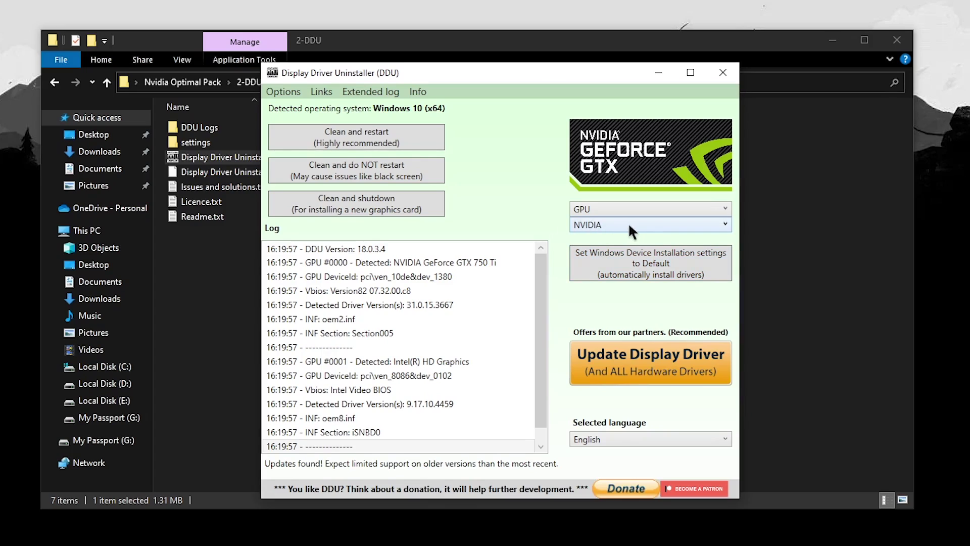
pyautogui.click(645, 232)
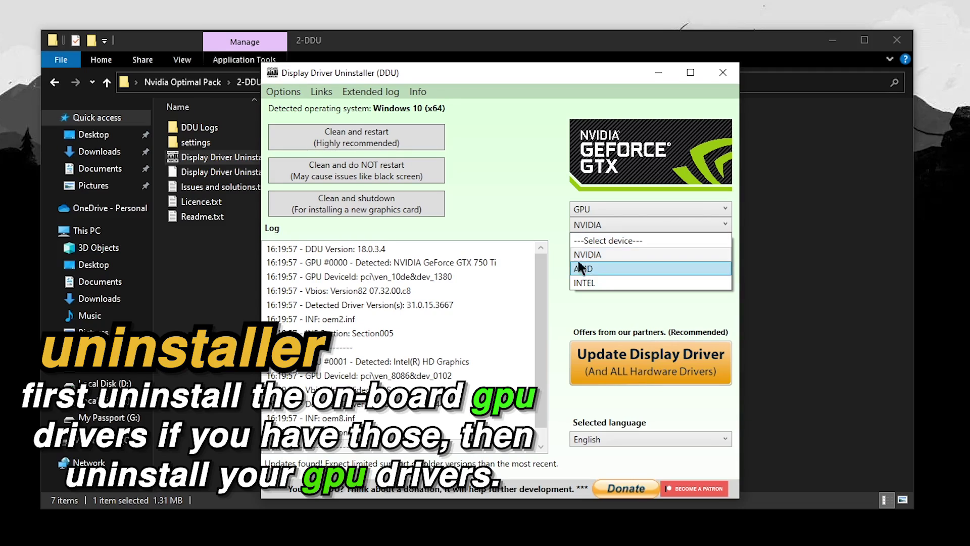
pyautogui.click(626, 249)
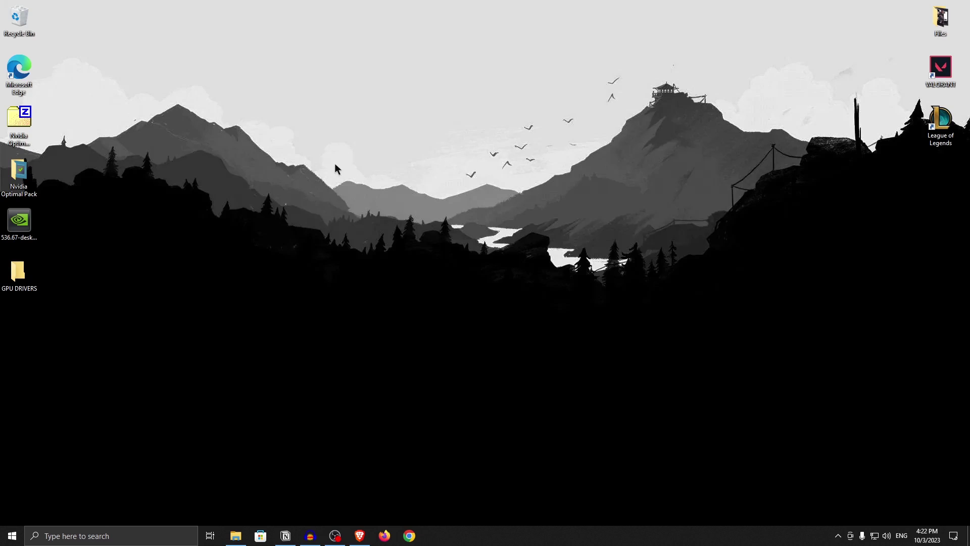
# Run setup.exe from the GPU DRIVERS folder as administrator.
pyautogui.doubleClick(18, 273)
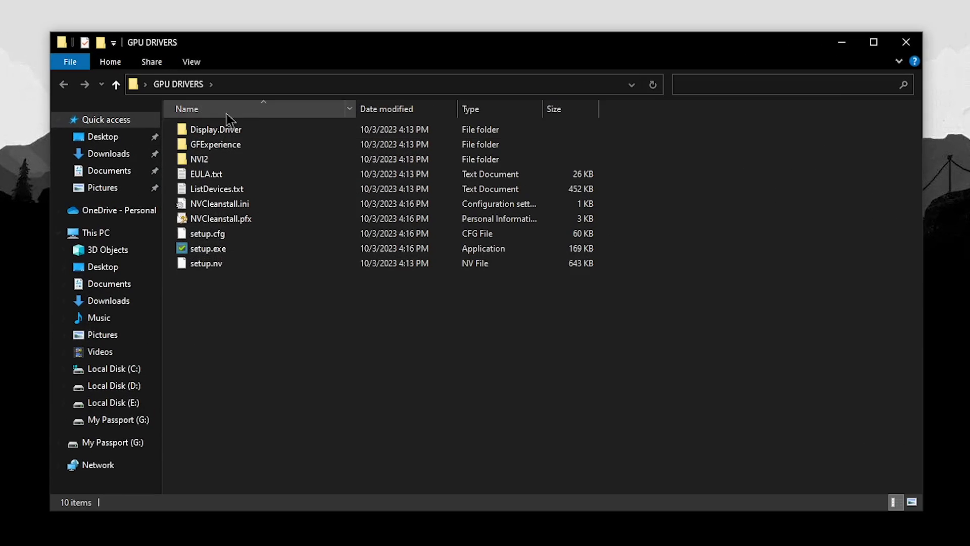
pyautogui.rightClick(215, 250)
pyautogui.click(224, 274)
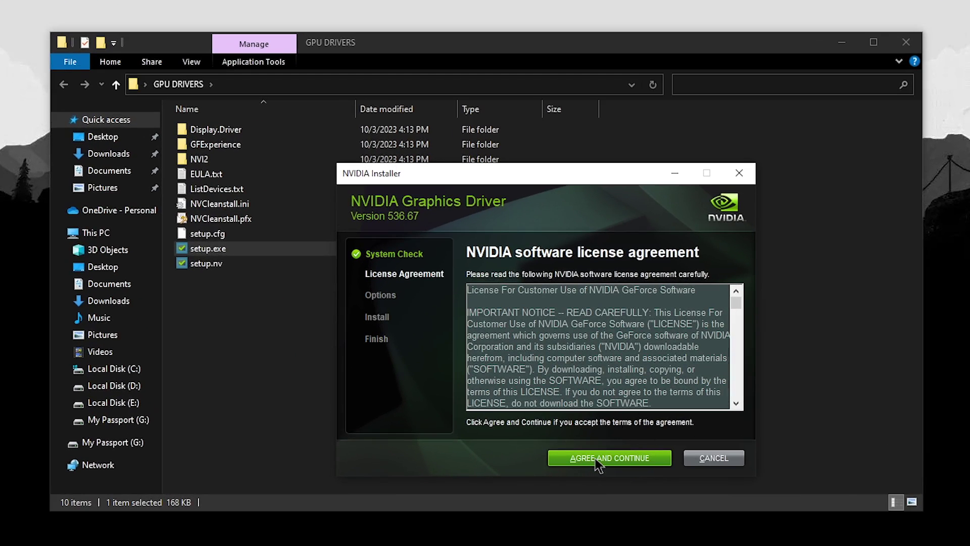
# Accept the NVIDIA license, choose Custom (Advanced), and start a clean installation of driver 536.67.
pyautogui.click(597, 460)
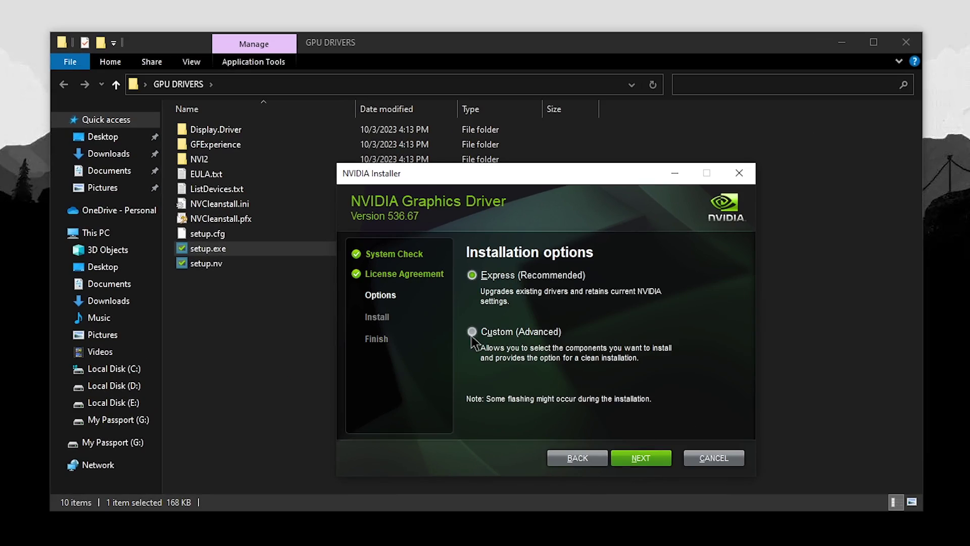
pyautogui.click(472, 333)
pyautogui.click(641, 458)
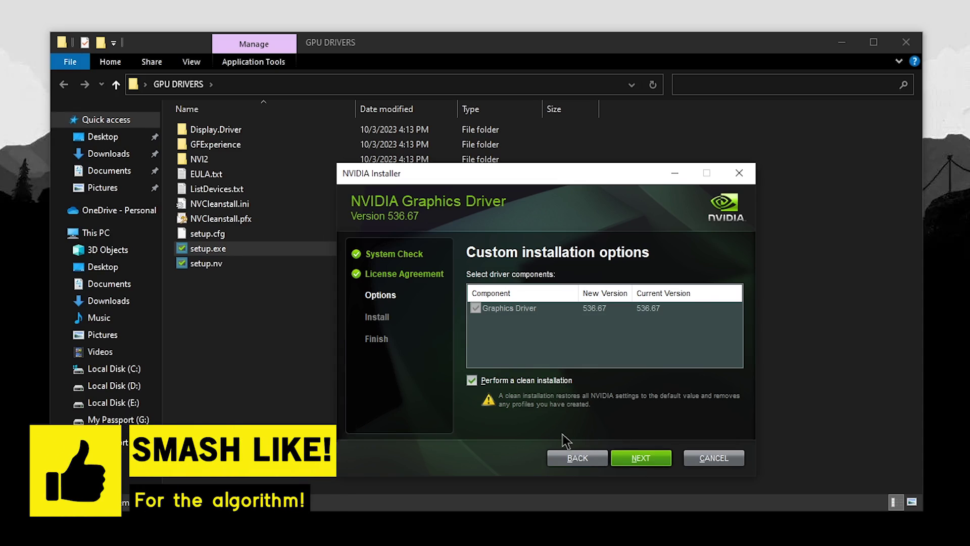
pyautogui.click(641, 457)
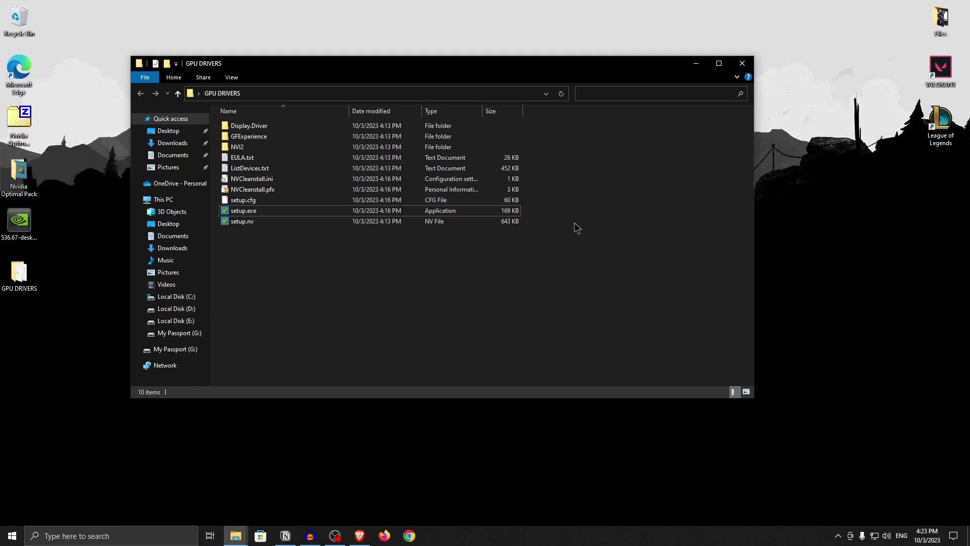
# Close the GPU DRIVERS folder window, then open and close the Start menu.
pyautogui.click(742, 63)
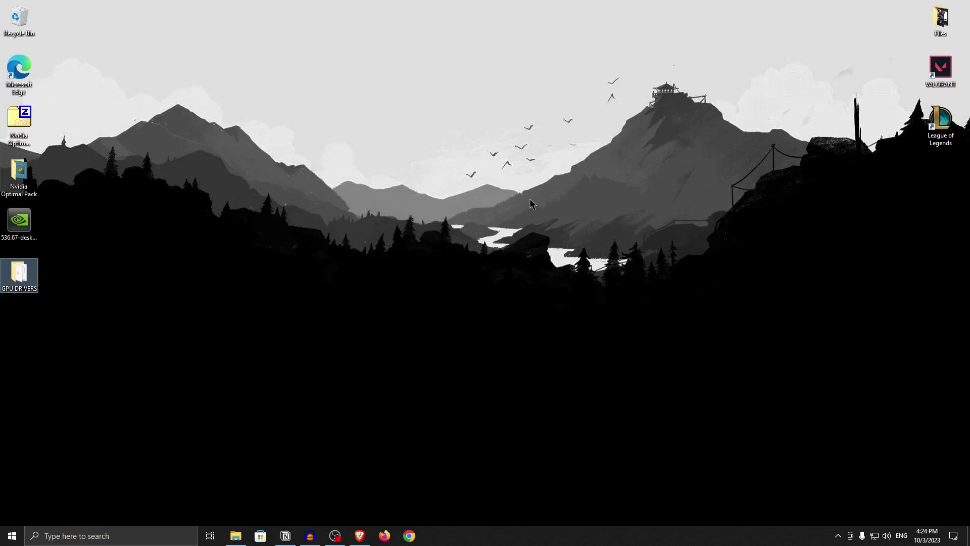
pyautogui.press('super')
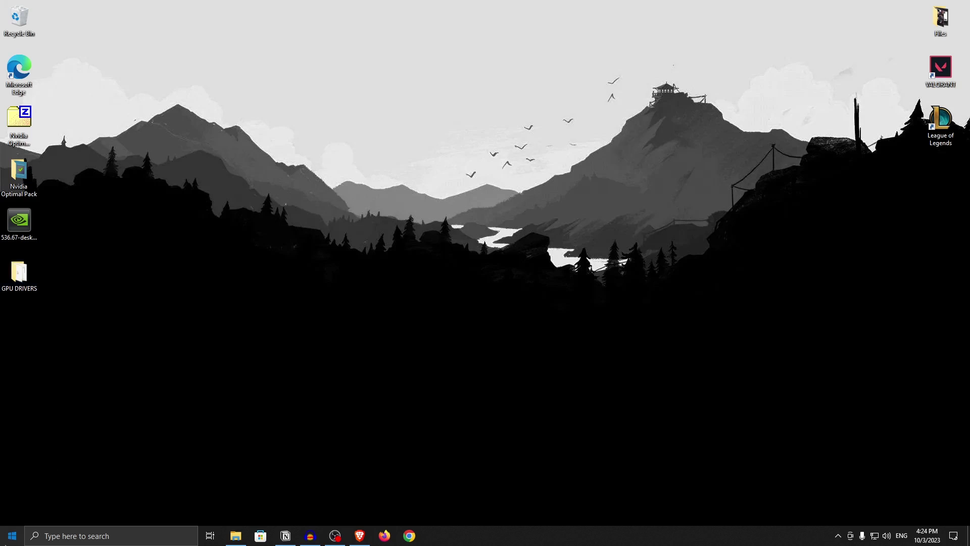
pyautogui.click(546, 234)
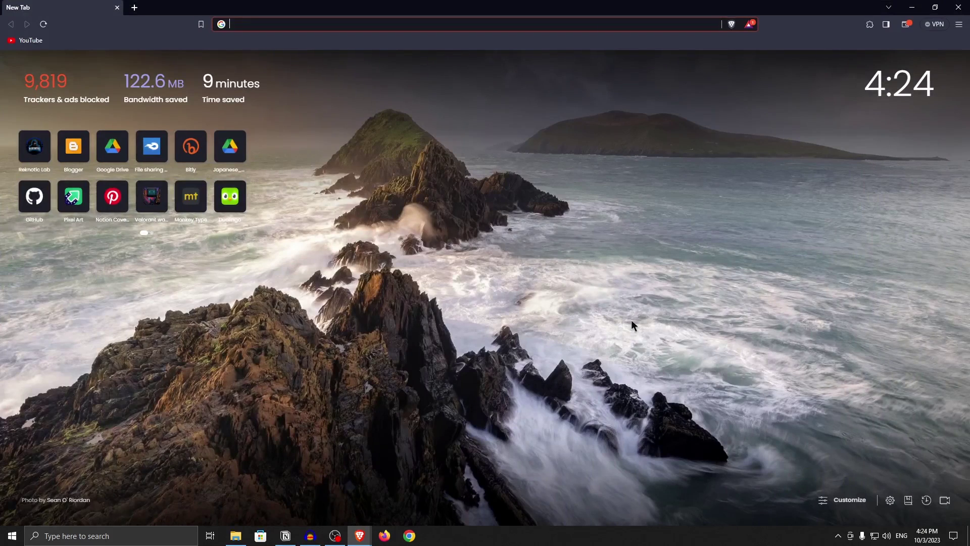
# Search 'geforce experience download', visit NVIDIA's GeForce Experience 3.27.0.112 page, then close Brave.
pyautogui.write('gefore')
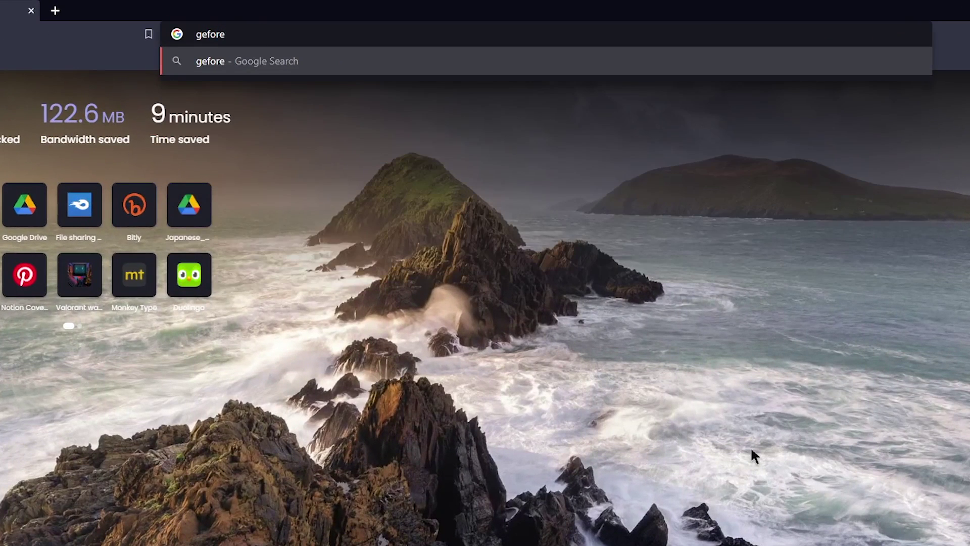
pyautogui.press('BackSpace')
pyautogui.write('ce experience downloa')
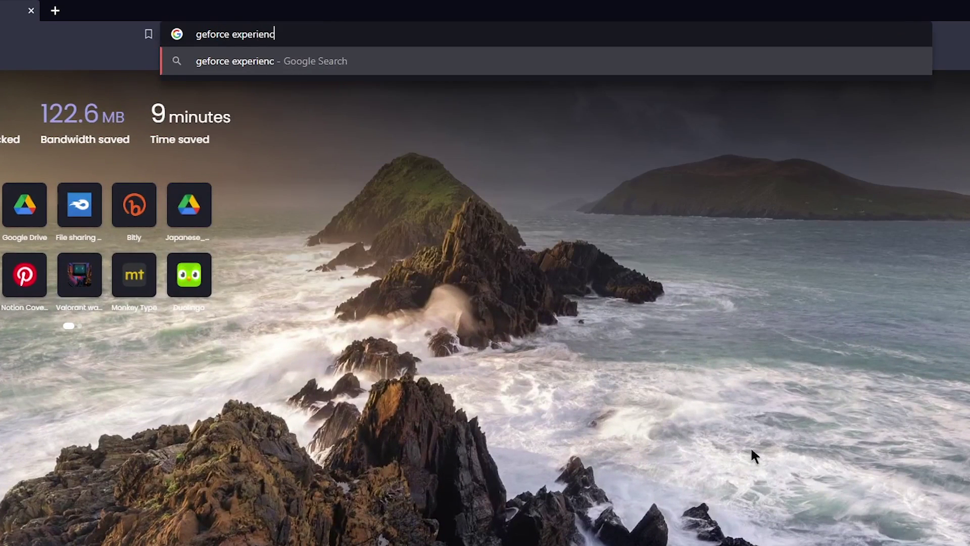
pyautogui.write('d')
pyautogui.press('Return')
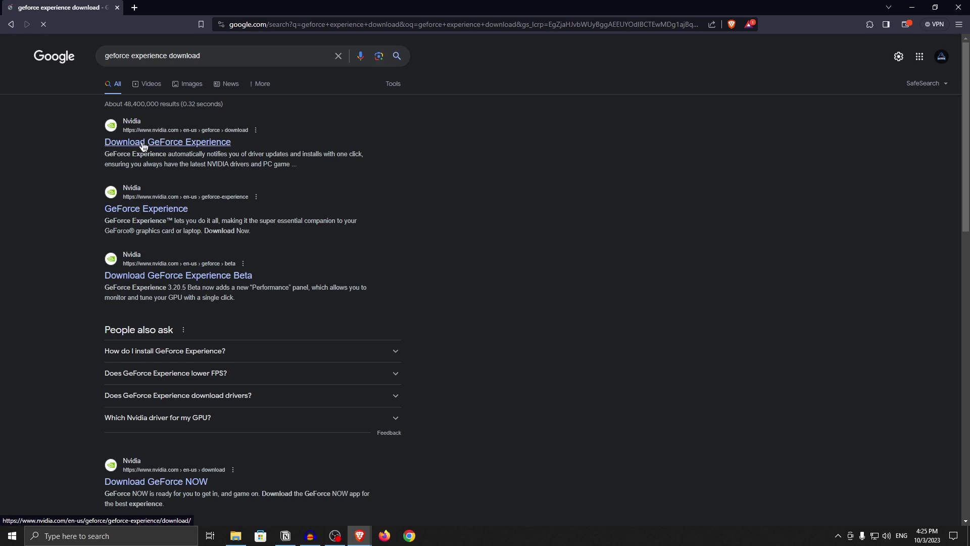
pyautogui.click(151, 144)
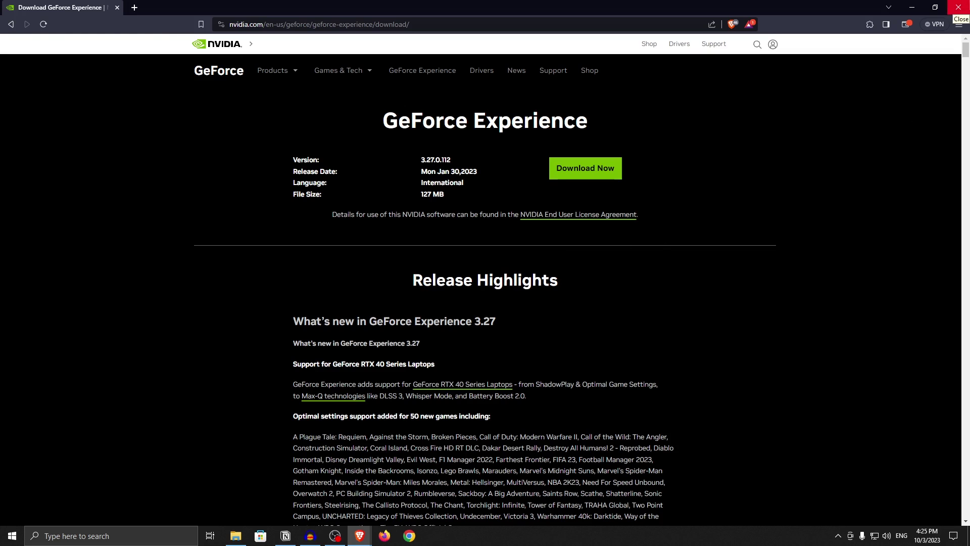
pyautogui.click(957, 8)
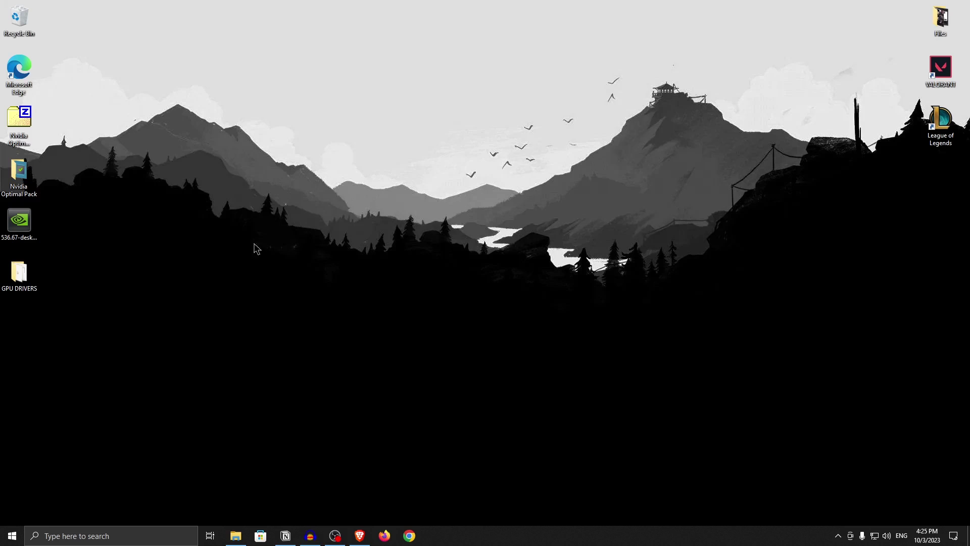
# In Nvidia Optimal Pack's 3-Tweaks folder, view Nvidia GPU Tweaks.reg as text, then close it.
pyautogui.doubleClick(26, 181)
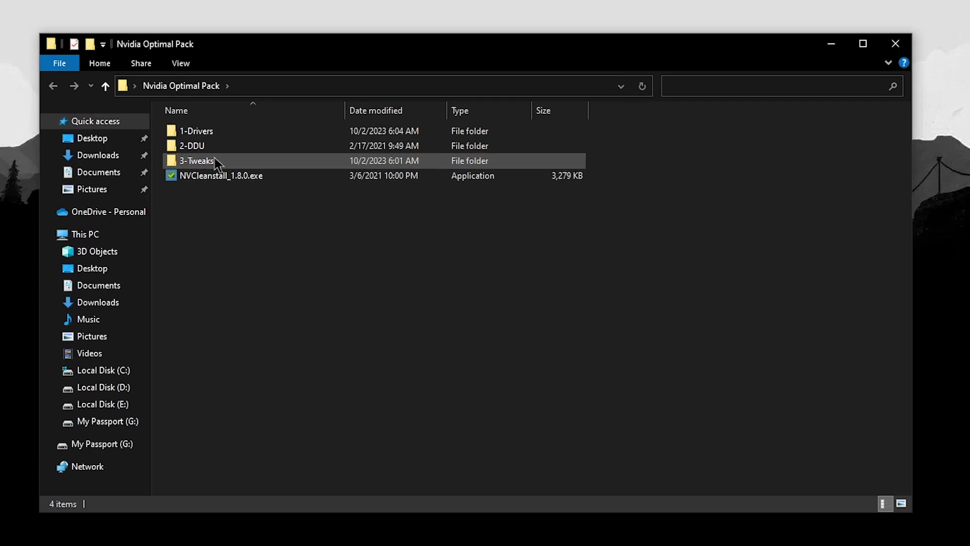
pyautogui.doubleClick(217, 162)
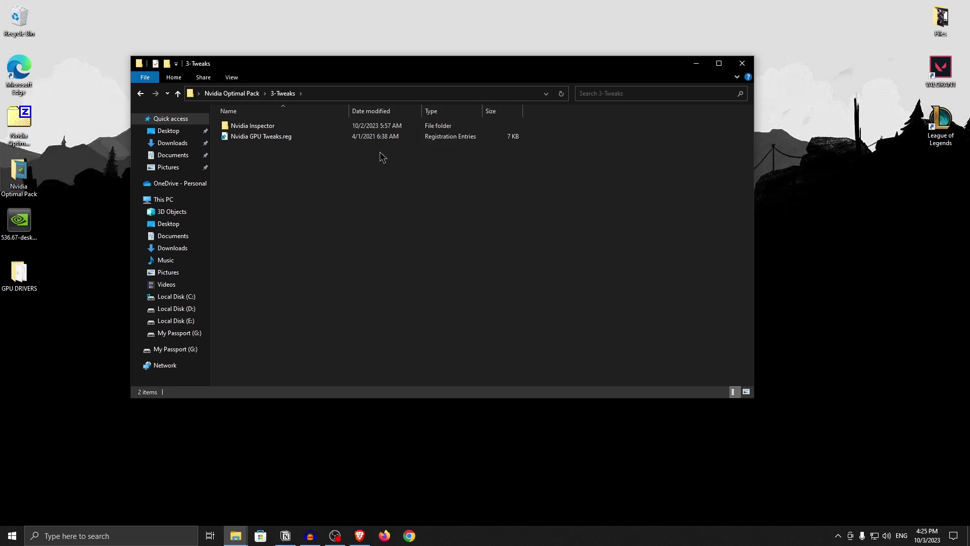
pyautogui.rightClick(268, 139)
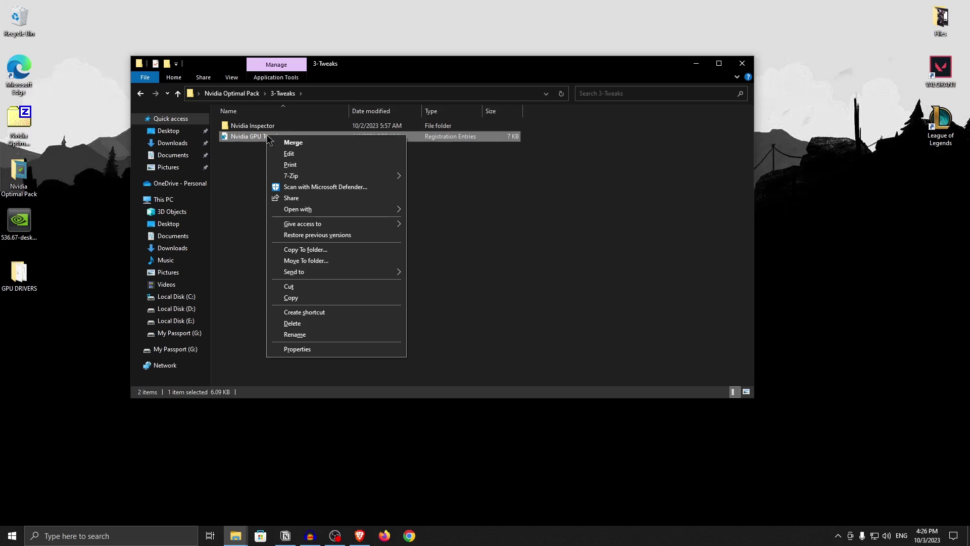
pyautogui.click(289, 154)
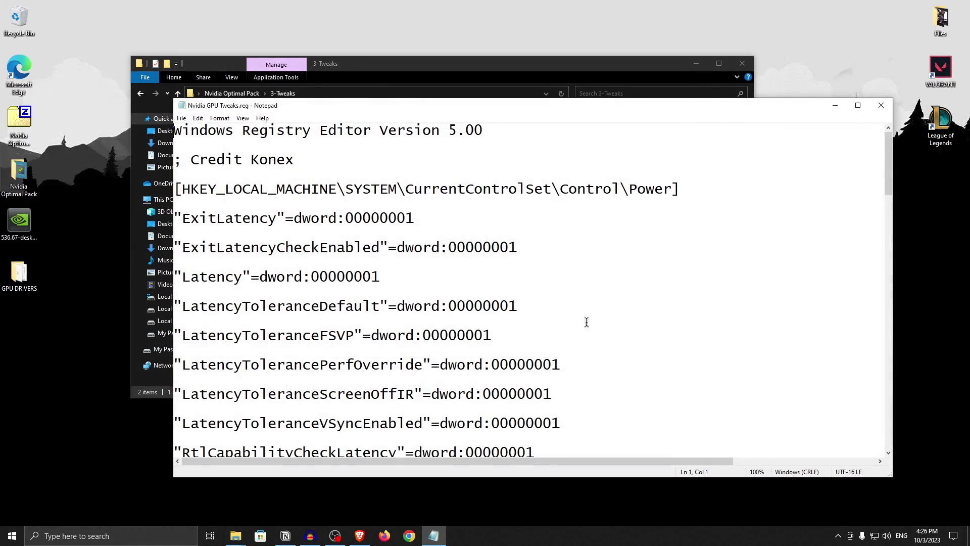
pyautogui.click(881, 105)
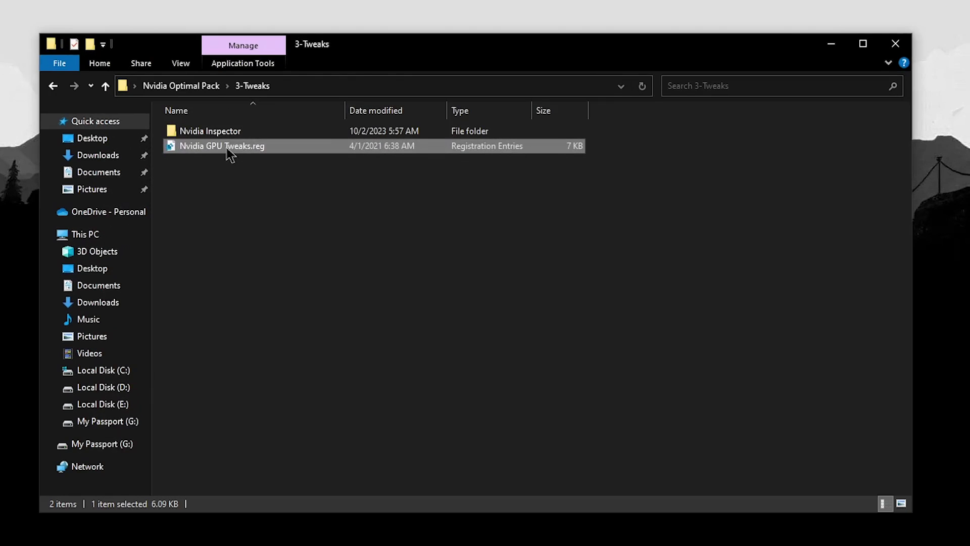
# Merge Nvidia GPU Tweaks.reg into the registry, confirming and dismissing the success message.
pyautogui.doubleClick(268, 139)
pyautogui.click(641, 351)
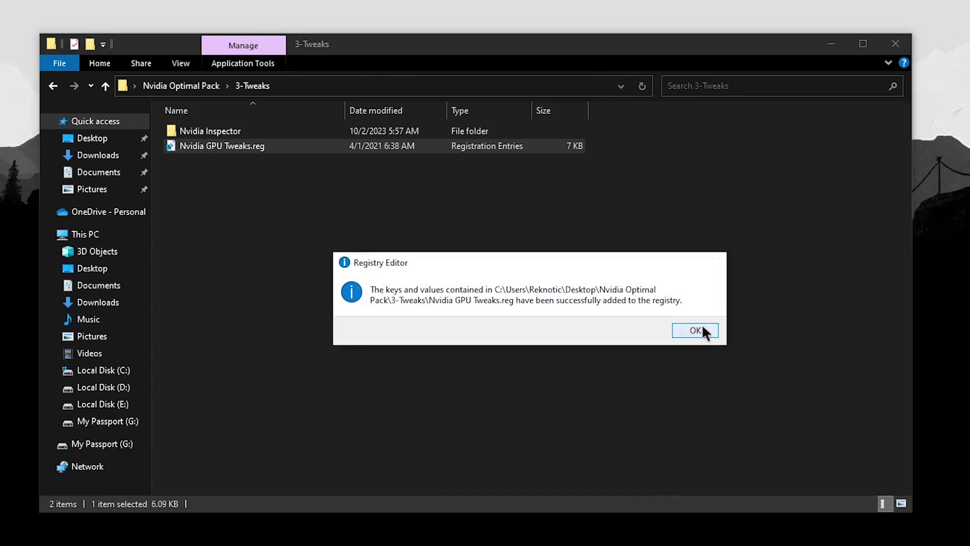
pyautogui.click(700, 331)
pyautogui.click(303, 256)
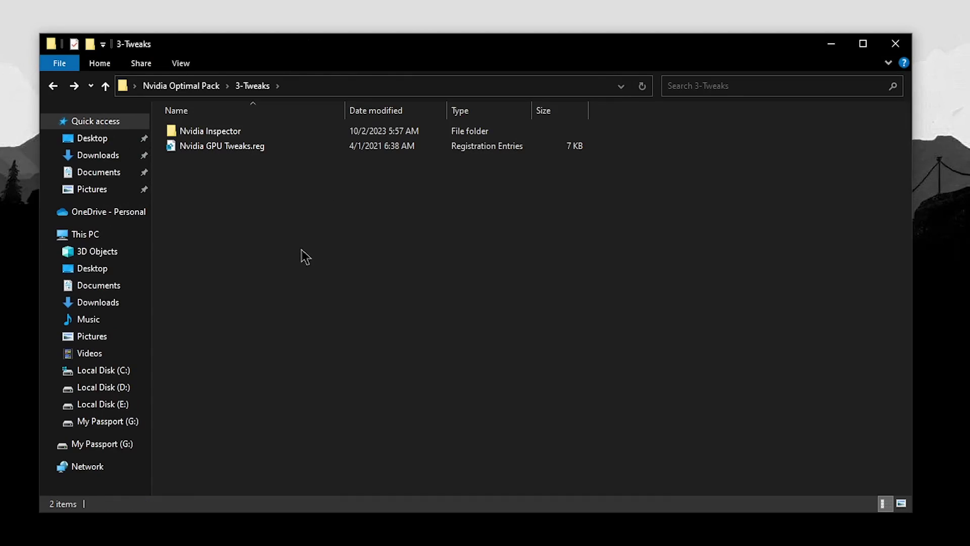
# Import Reknotic's Nvidia Profile.nip via nvidiaProfileInspector.exe, confirm success, and close the Nvidia Inspector folder.
pyautogui.click(224, 132)
pyautogui.doubleClick(223, 132)
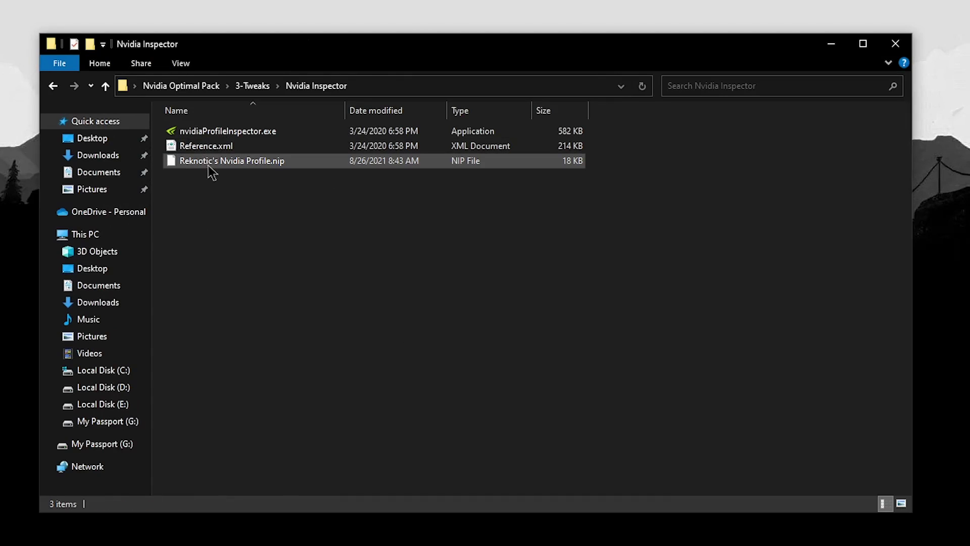
pyautogui.moveTo(199, 163); pyautogui.dragTo(245, 141)
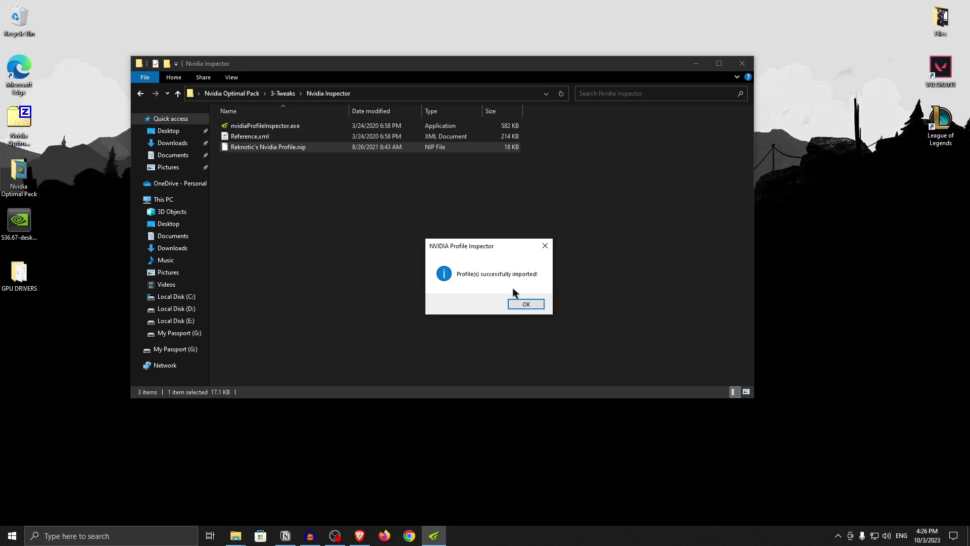
pyautogui.click(524, 304)
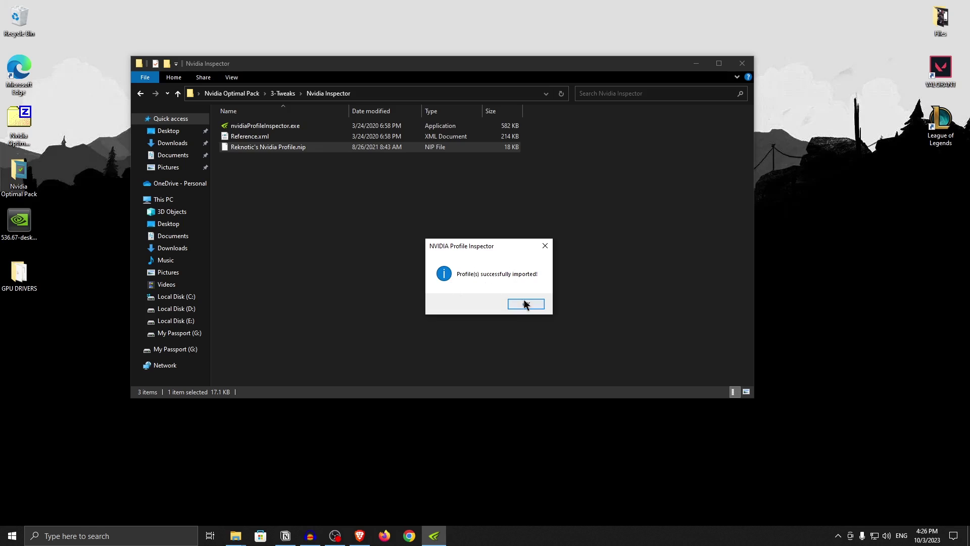
pyautogui.click(742, 64)
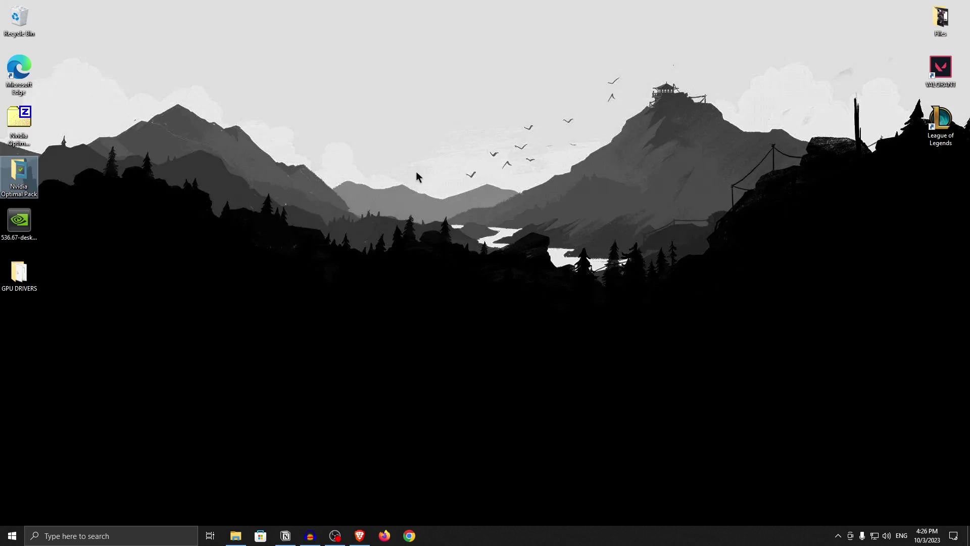
# Launch NVIDIA Control Panel from the desktop context menu.
pyautogui.rightClick(457, 169)
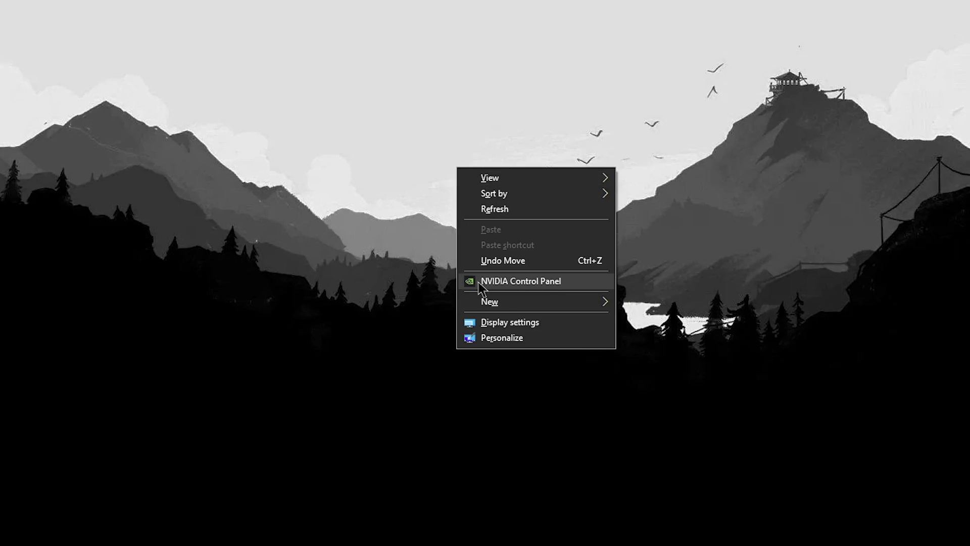
pyautogui.click(544, 280)
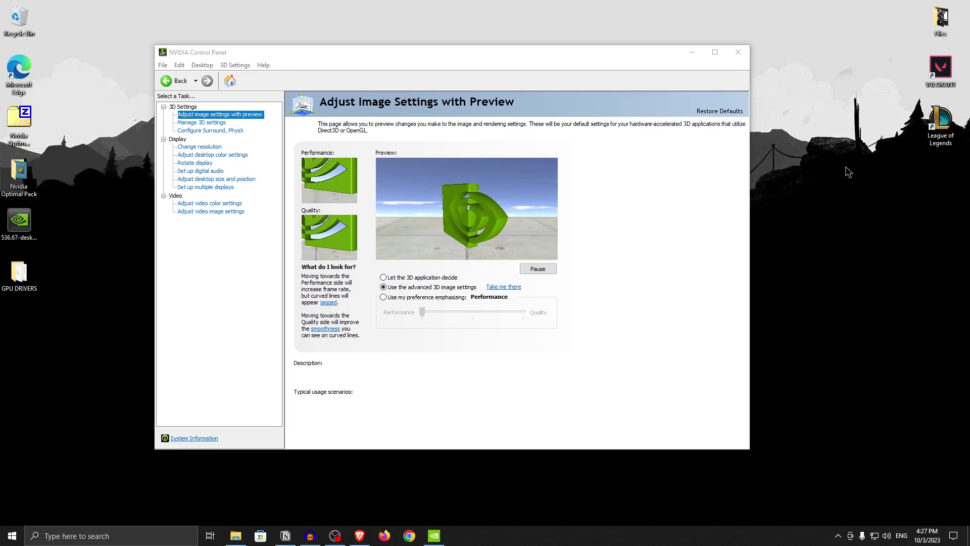
pyautogui.rightClick(847, 168)
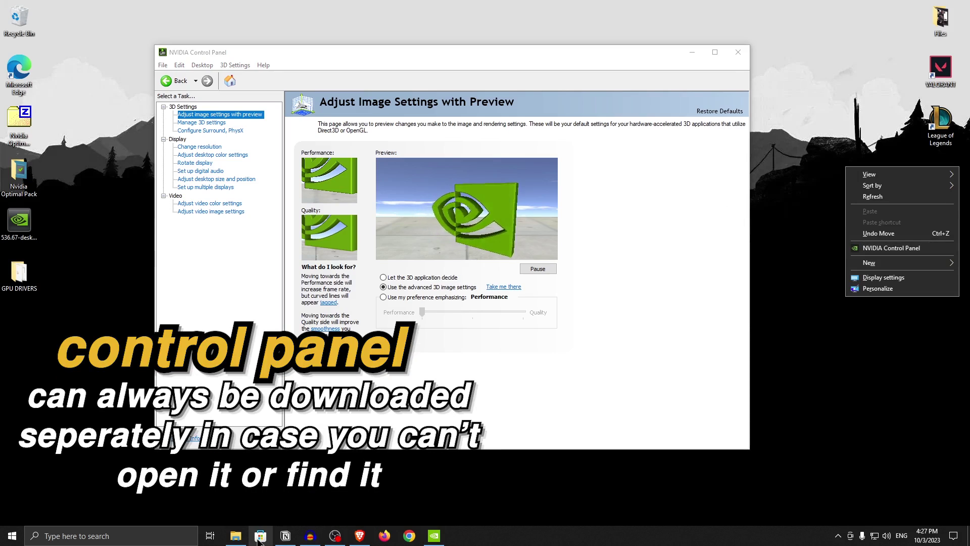
pyautogui.click(902, 248)
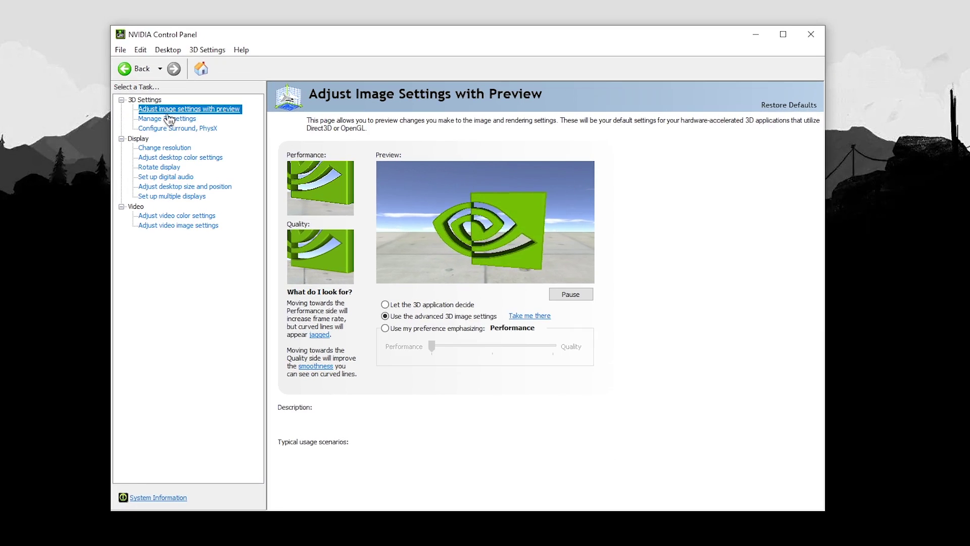
# Apply 'Use the advanced 3D image settings' and go to Manage 3D Settings.
pyautogui.click(414, 327)
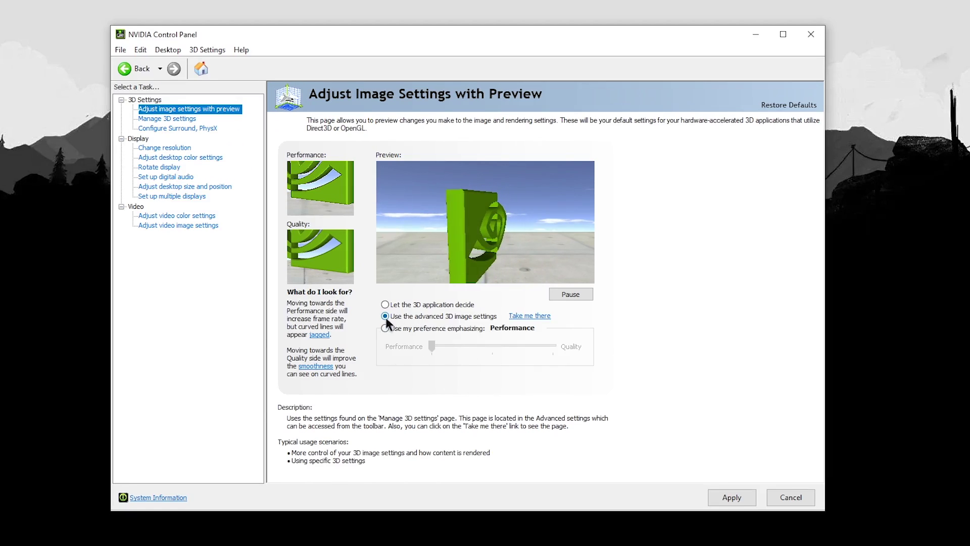
pyautogui.click(391, 317)
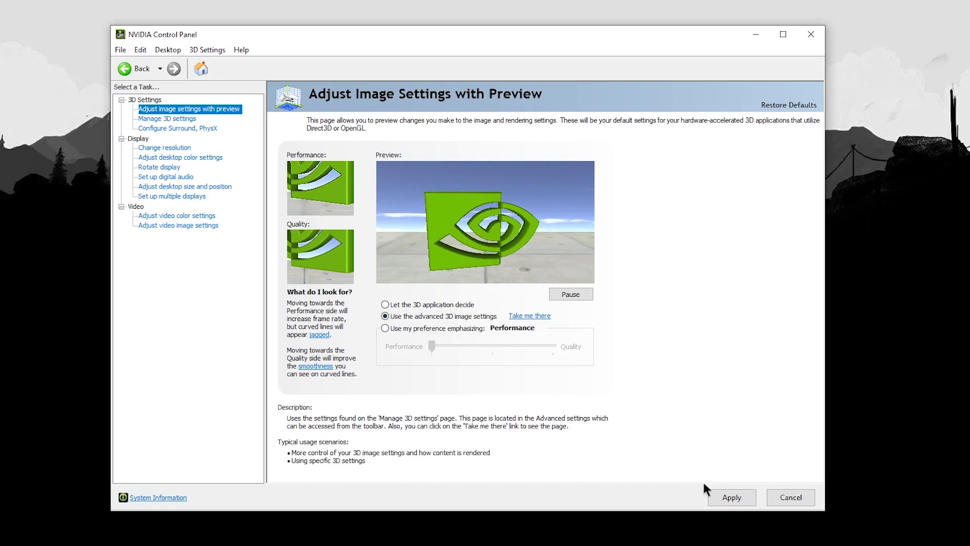
pyautogui.click(731, 496)
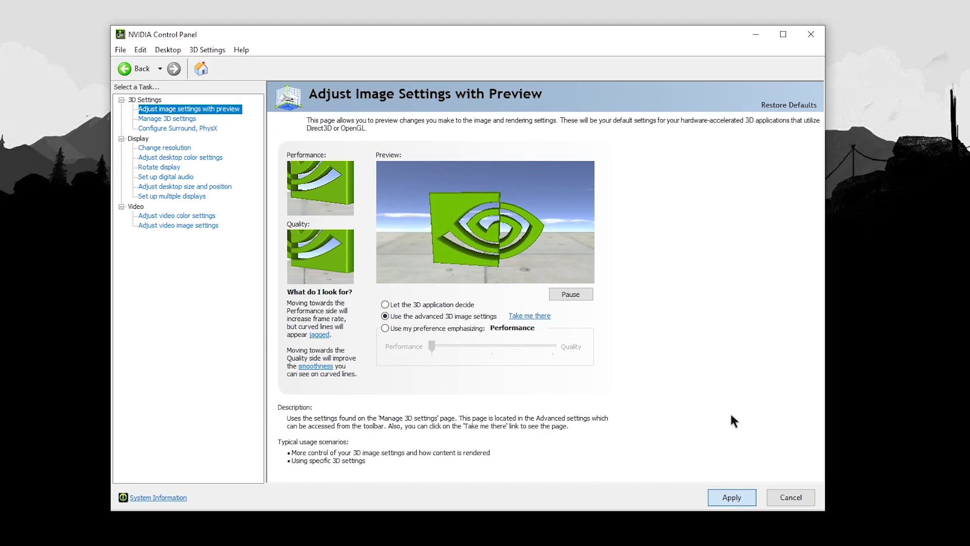
pyautogui.click(530, 316)
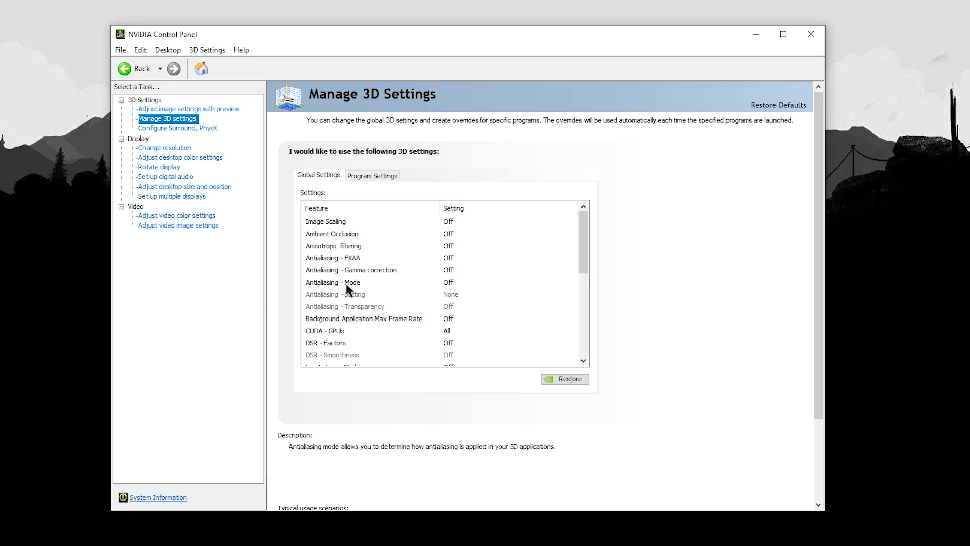
pyautogui.click(438, 293)
pyautogui.scroll(-1, 401, 280)
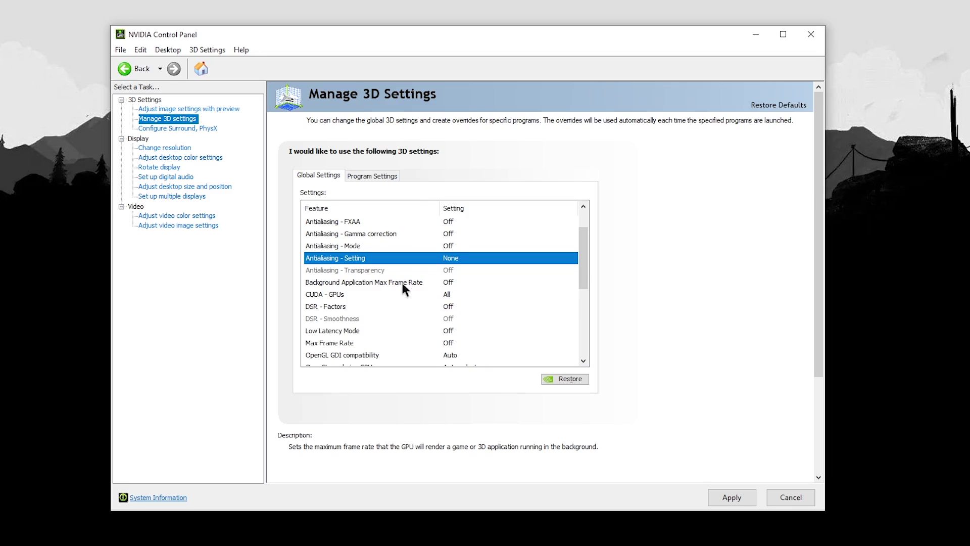
pyautogui.click(402, 282)
pyautogui.click(573, 282)
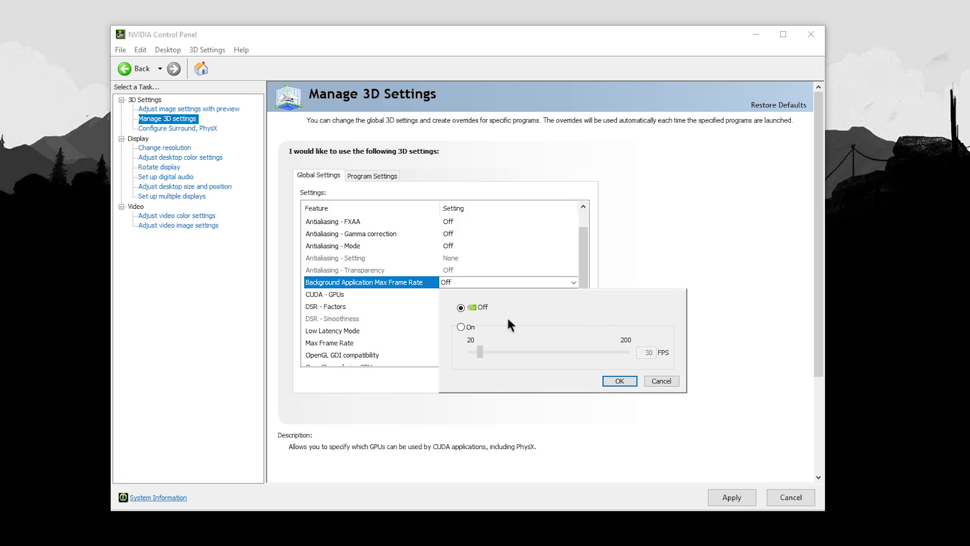
pyautogui.click(624, 388)
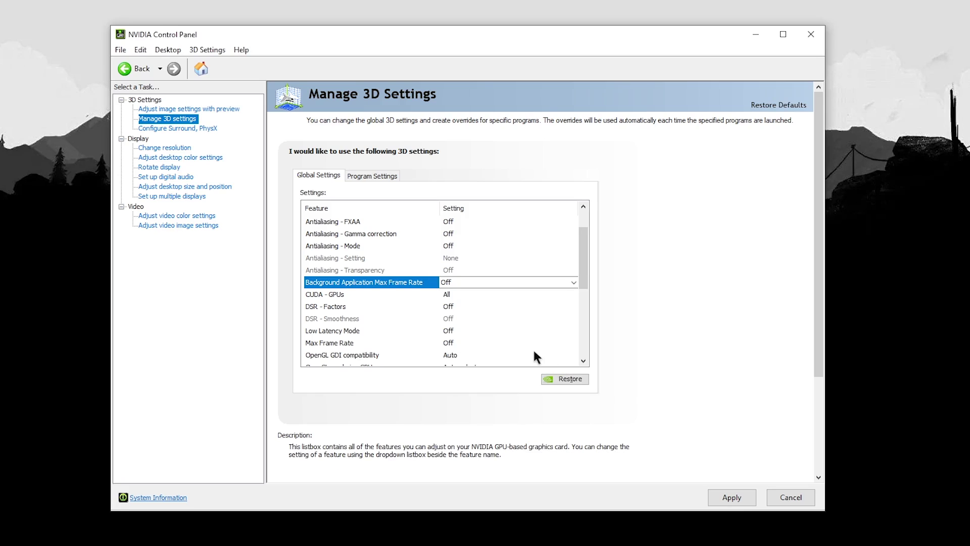
pyautogui.click(353, 295)
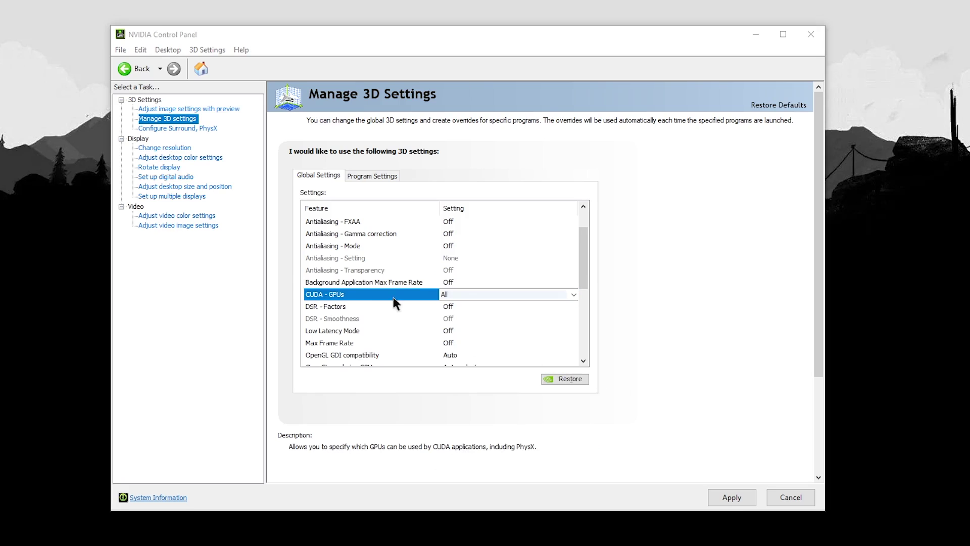
pyautogui.click(574, 294)
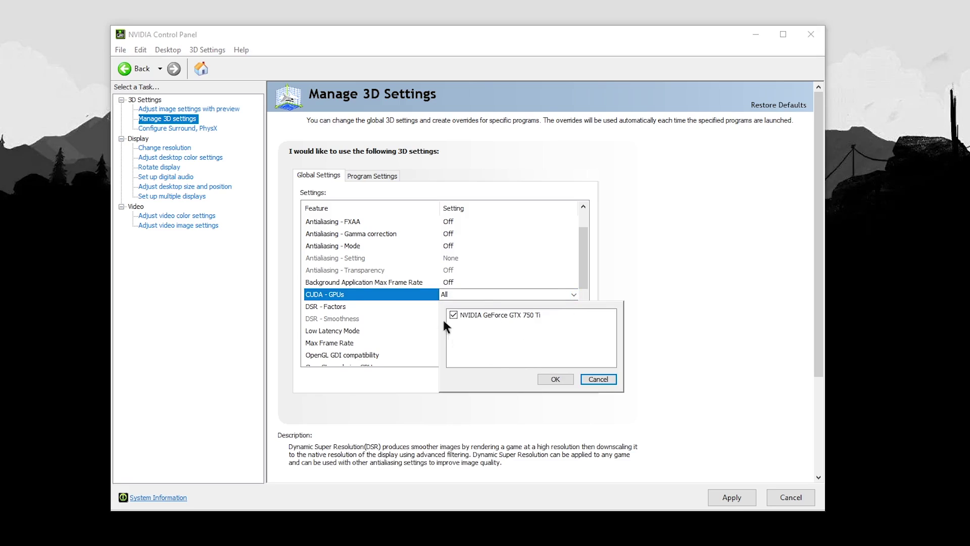
pyautogui.click(598, 379)
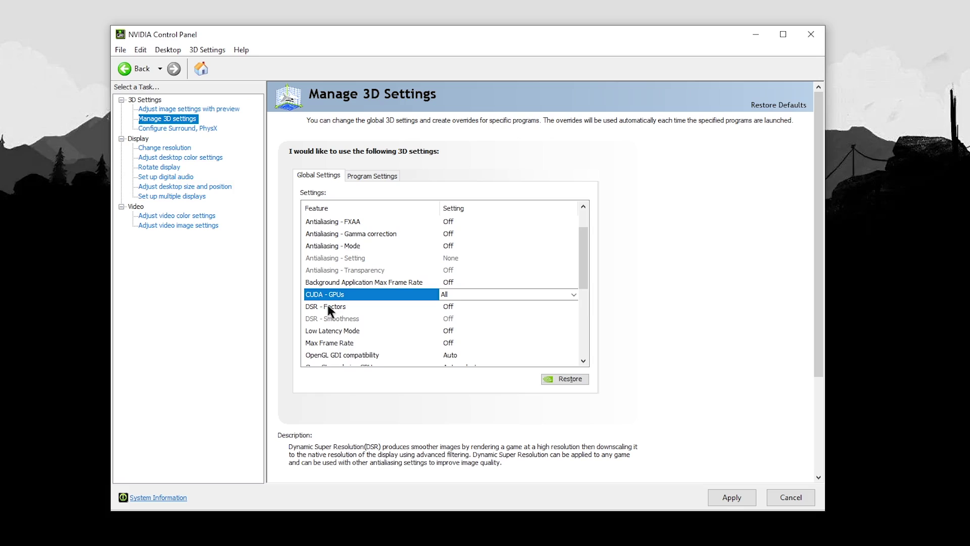